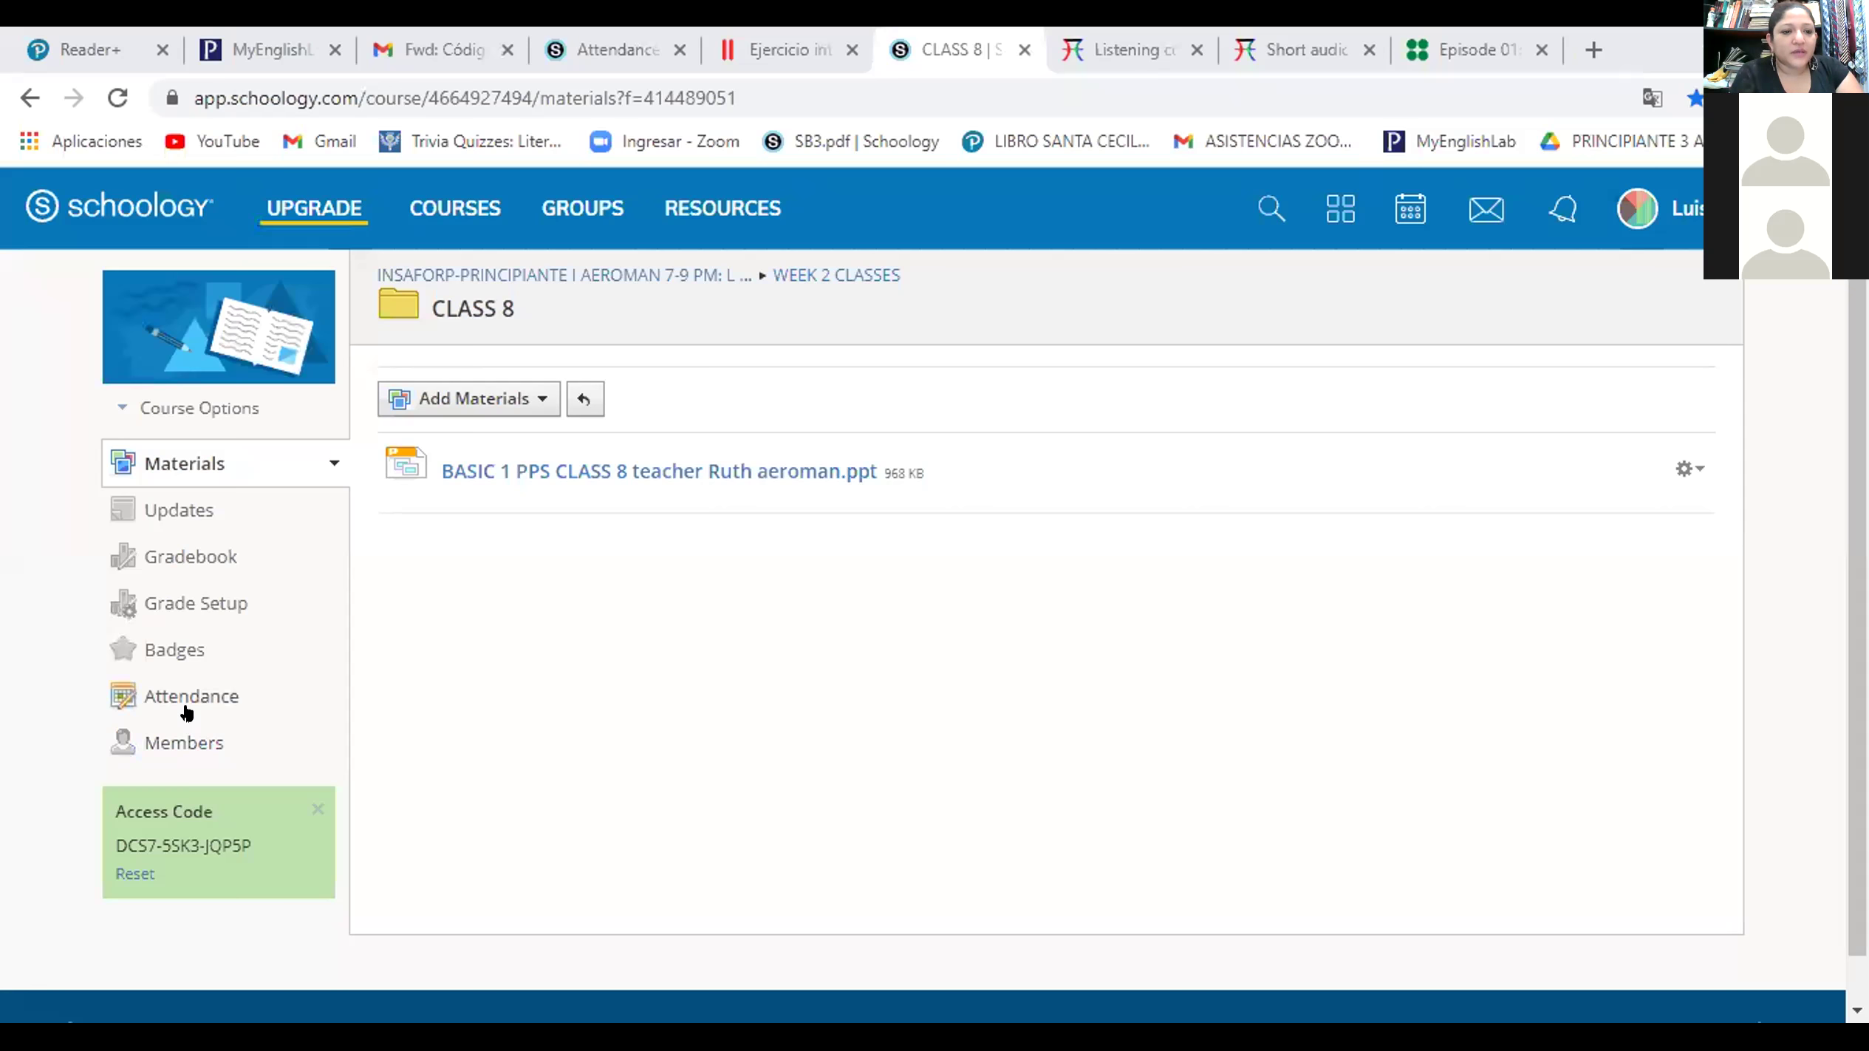
Open the course's attendance and mark the first two students on the roster absent for Wednesday, March 10
left_click(185, 709)
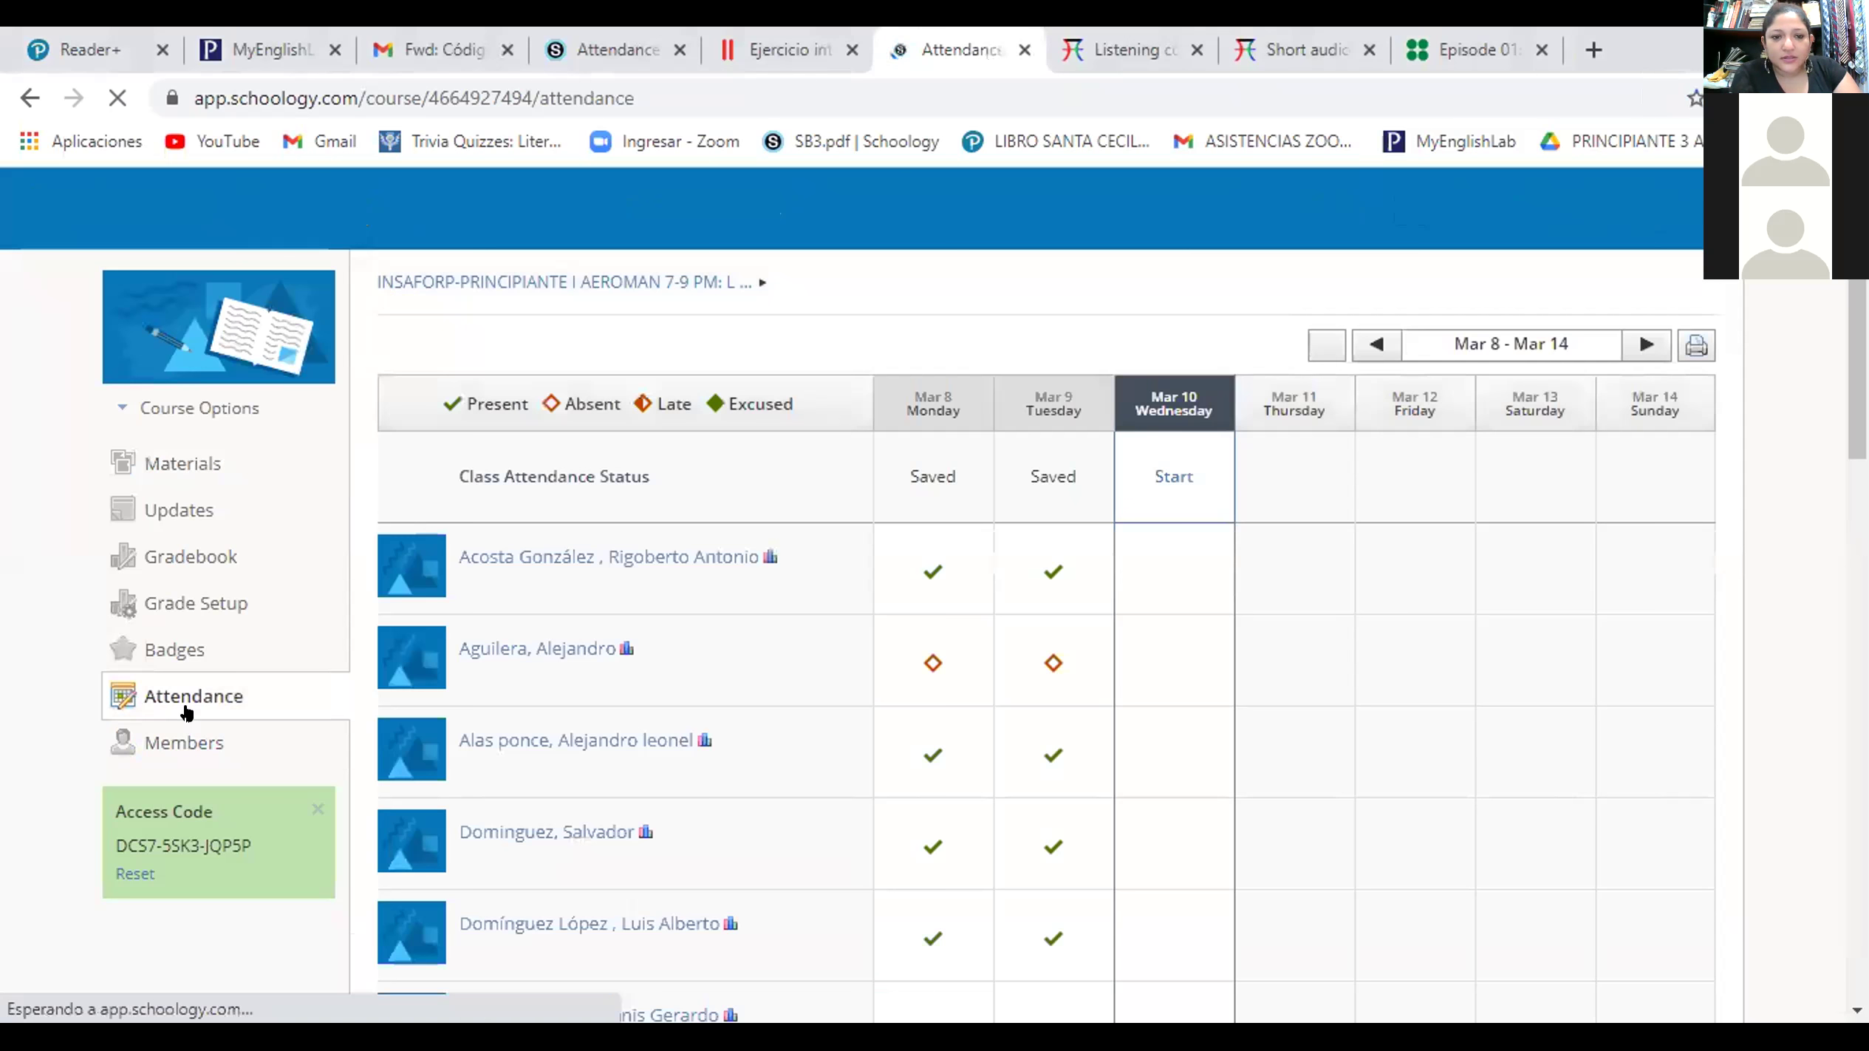
left_click(1244, 580)
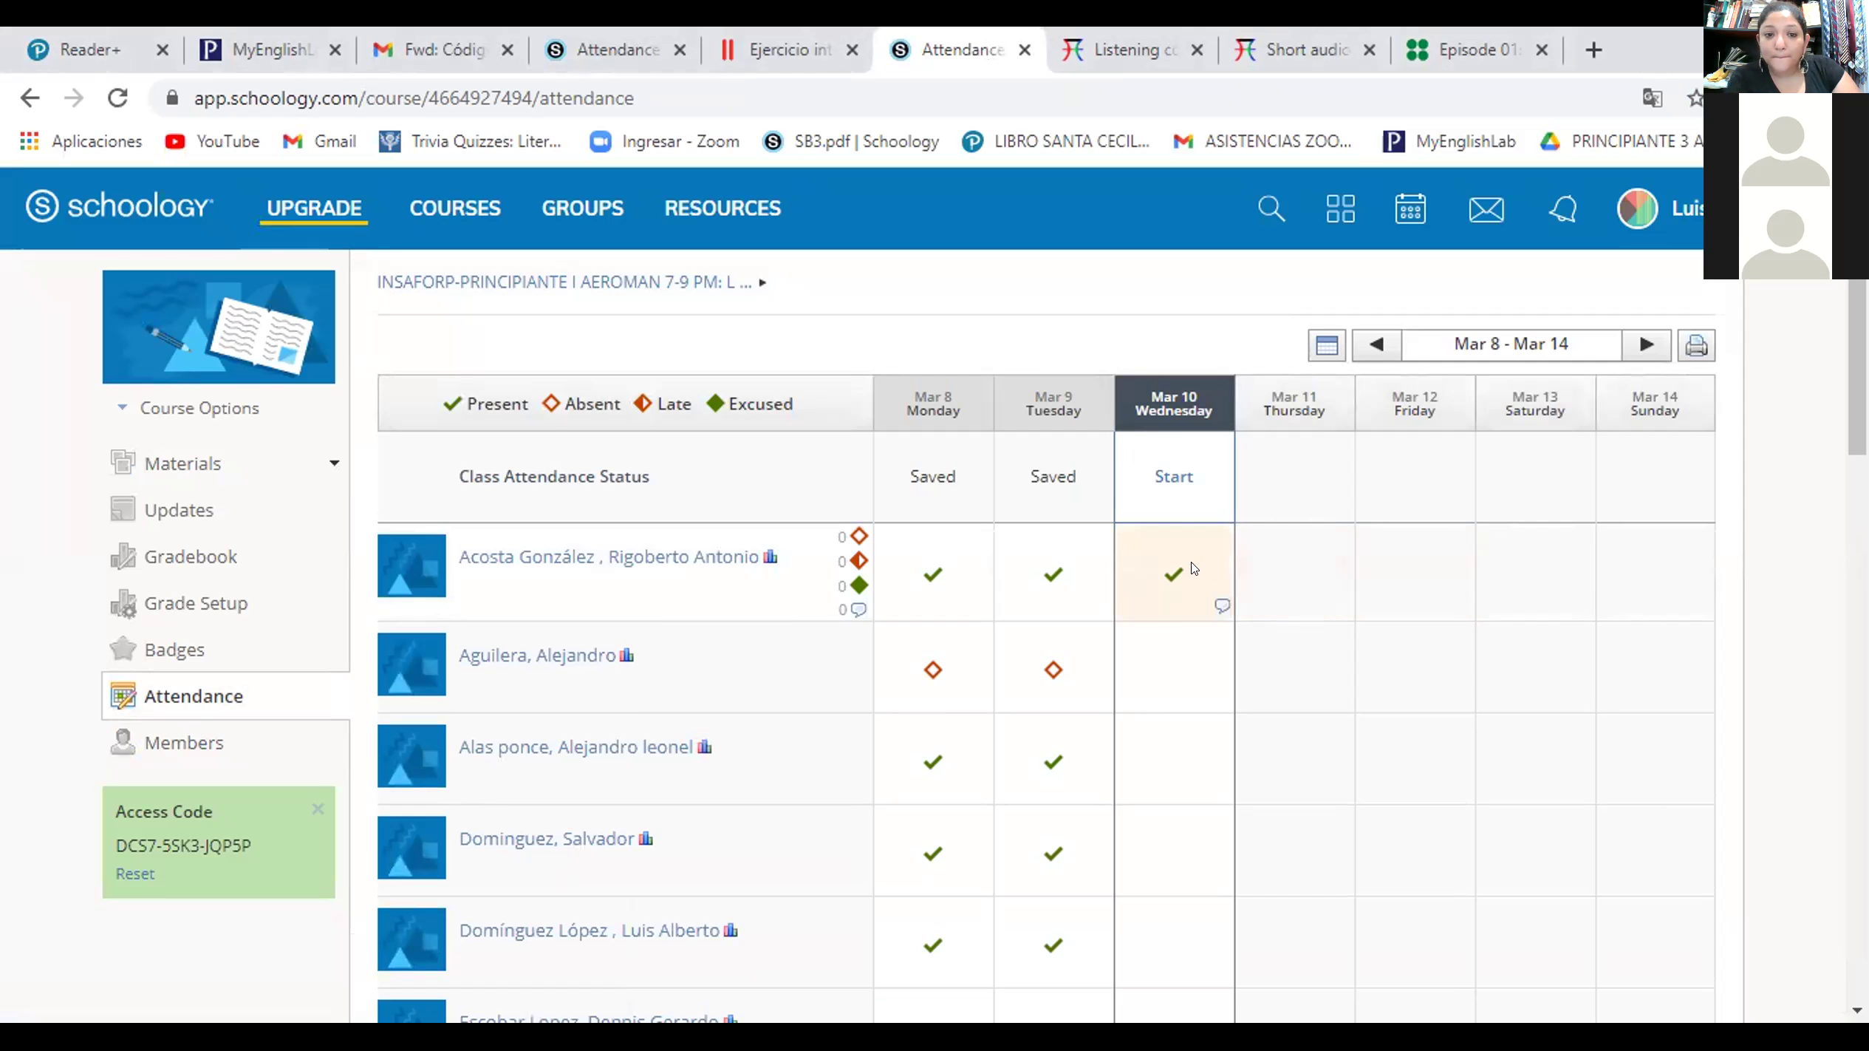
left_click(1153, 581)
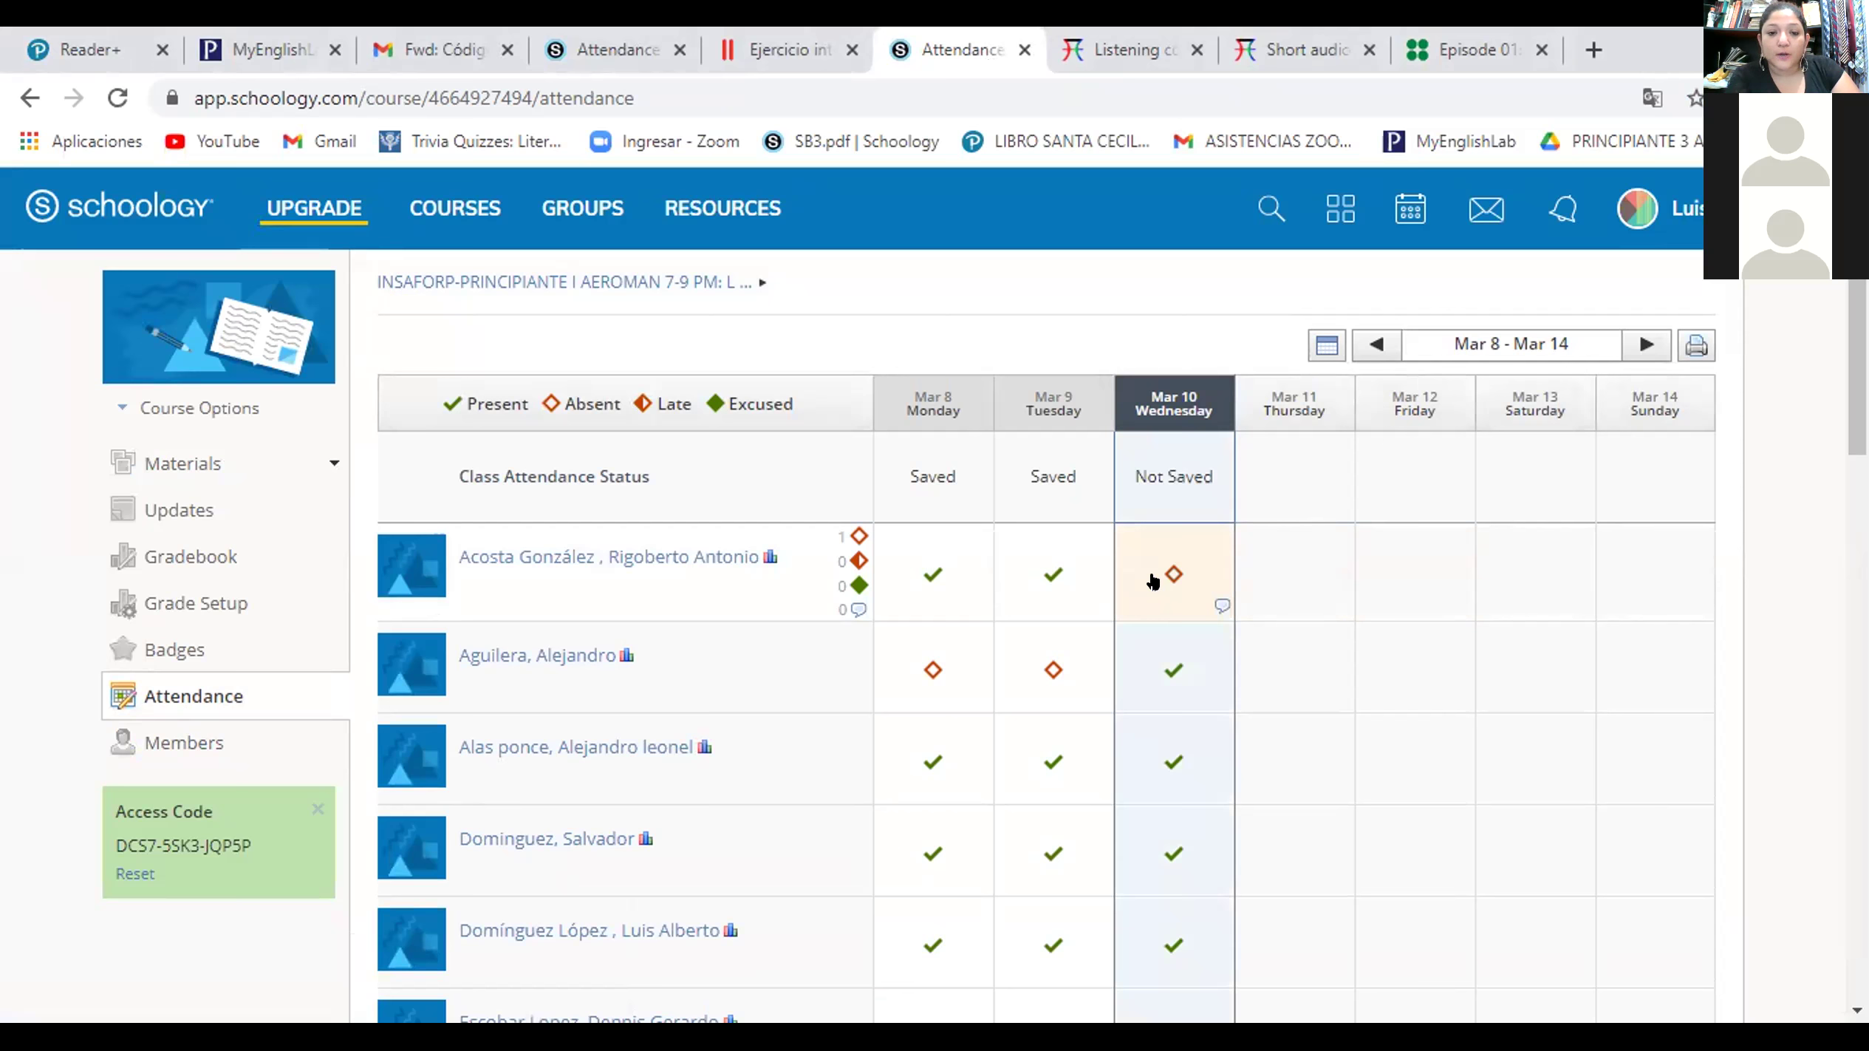
left_click(1154, 669)
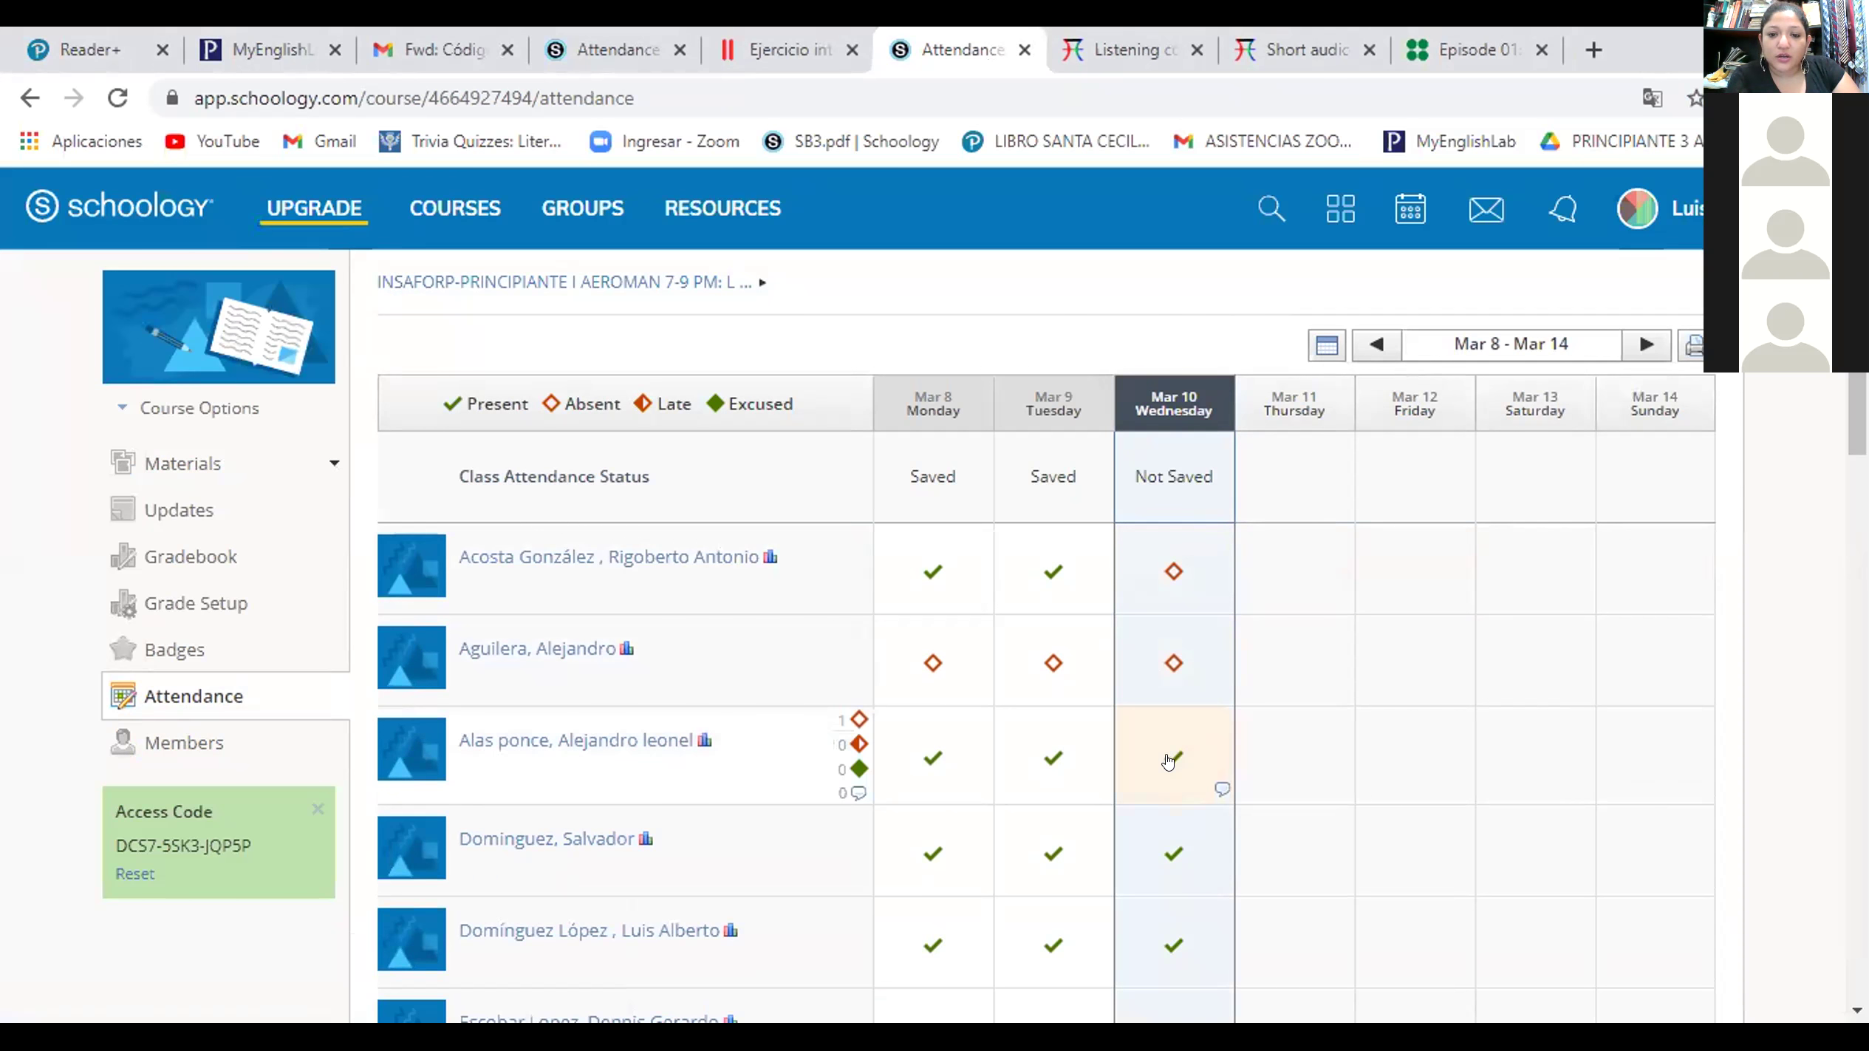
Set the first student's March 10 attendance back to present
left_click(1168, 570)
left_click(1170, 572)
left_click(1170, 572)
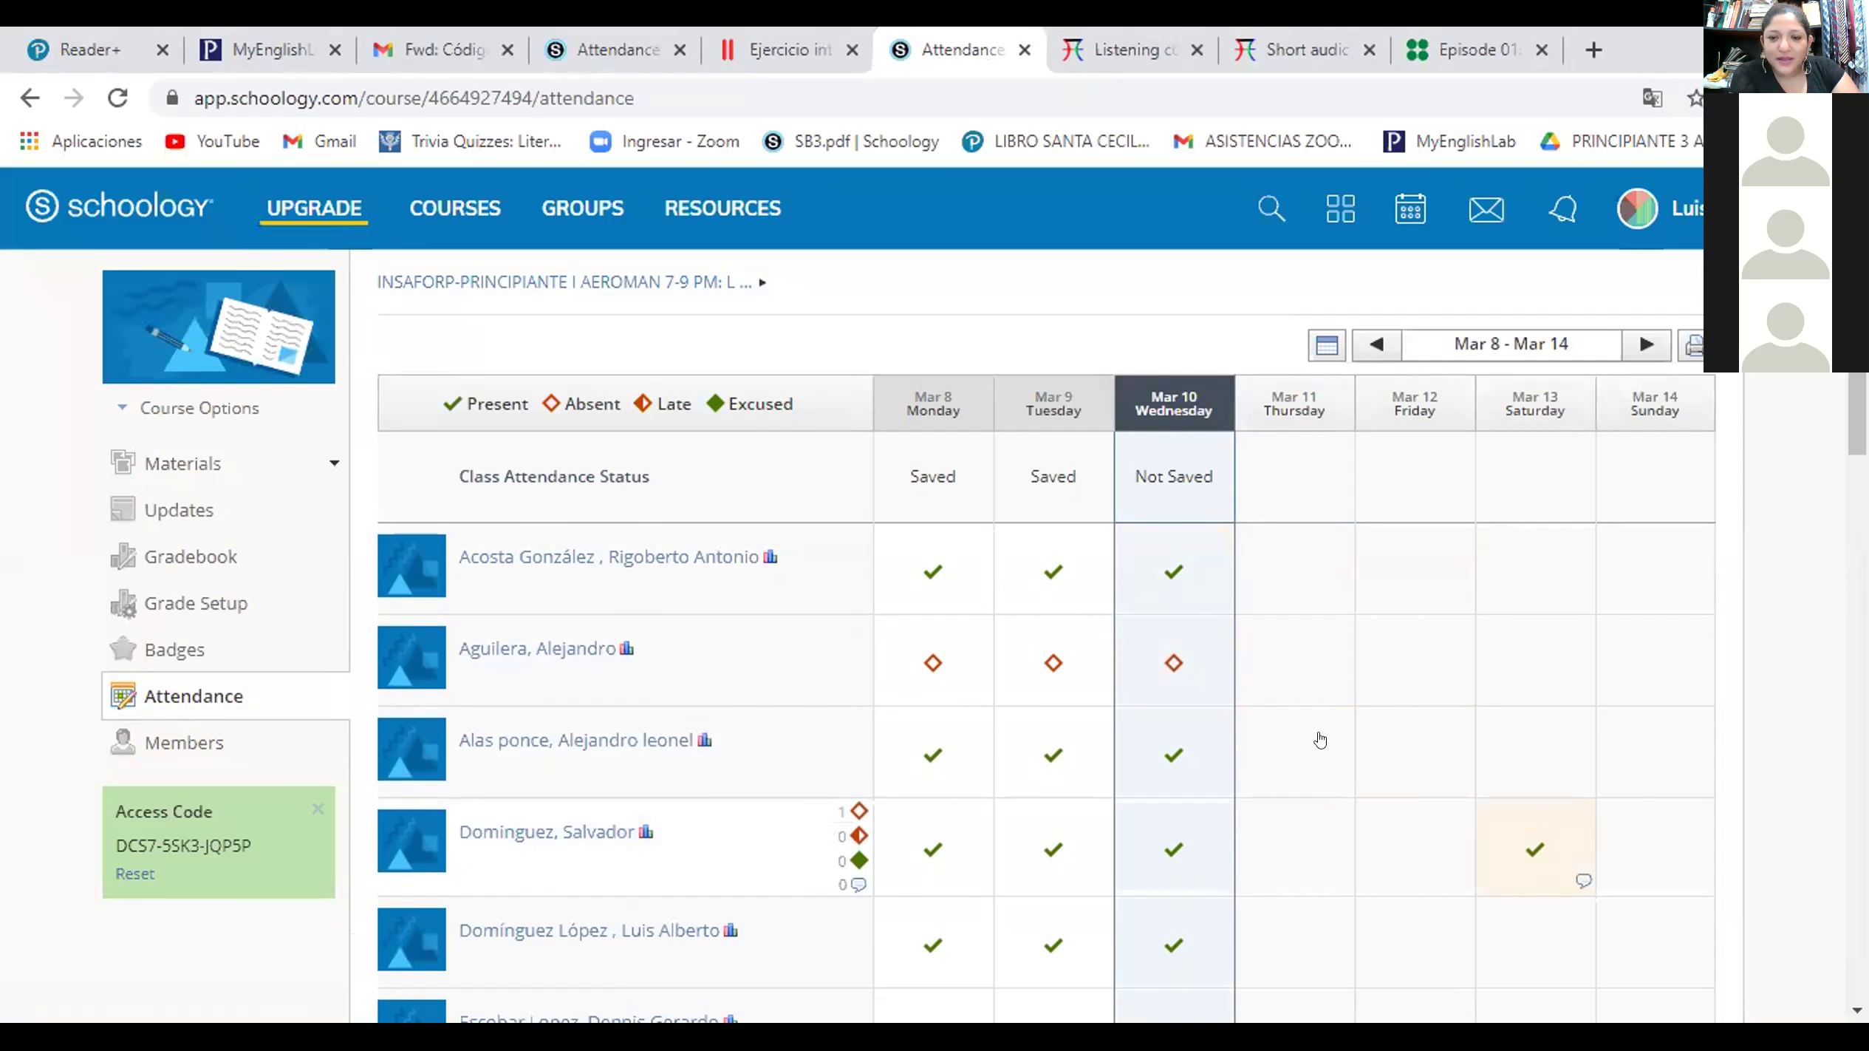
Mark the third, fourth, sixth and eighth students on the roster absent for March 10
left_click(1170, 757)
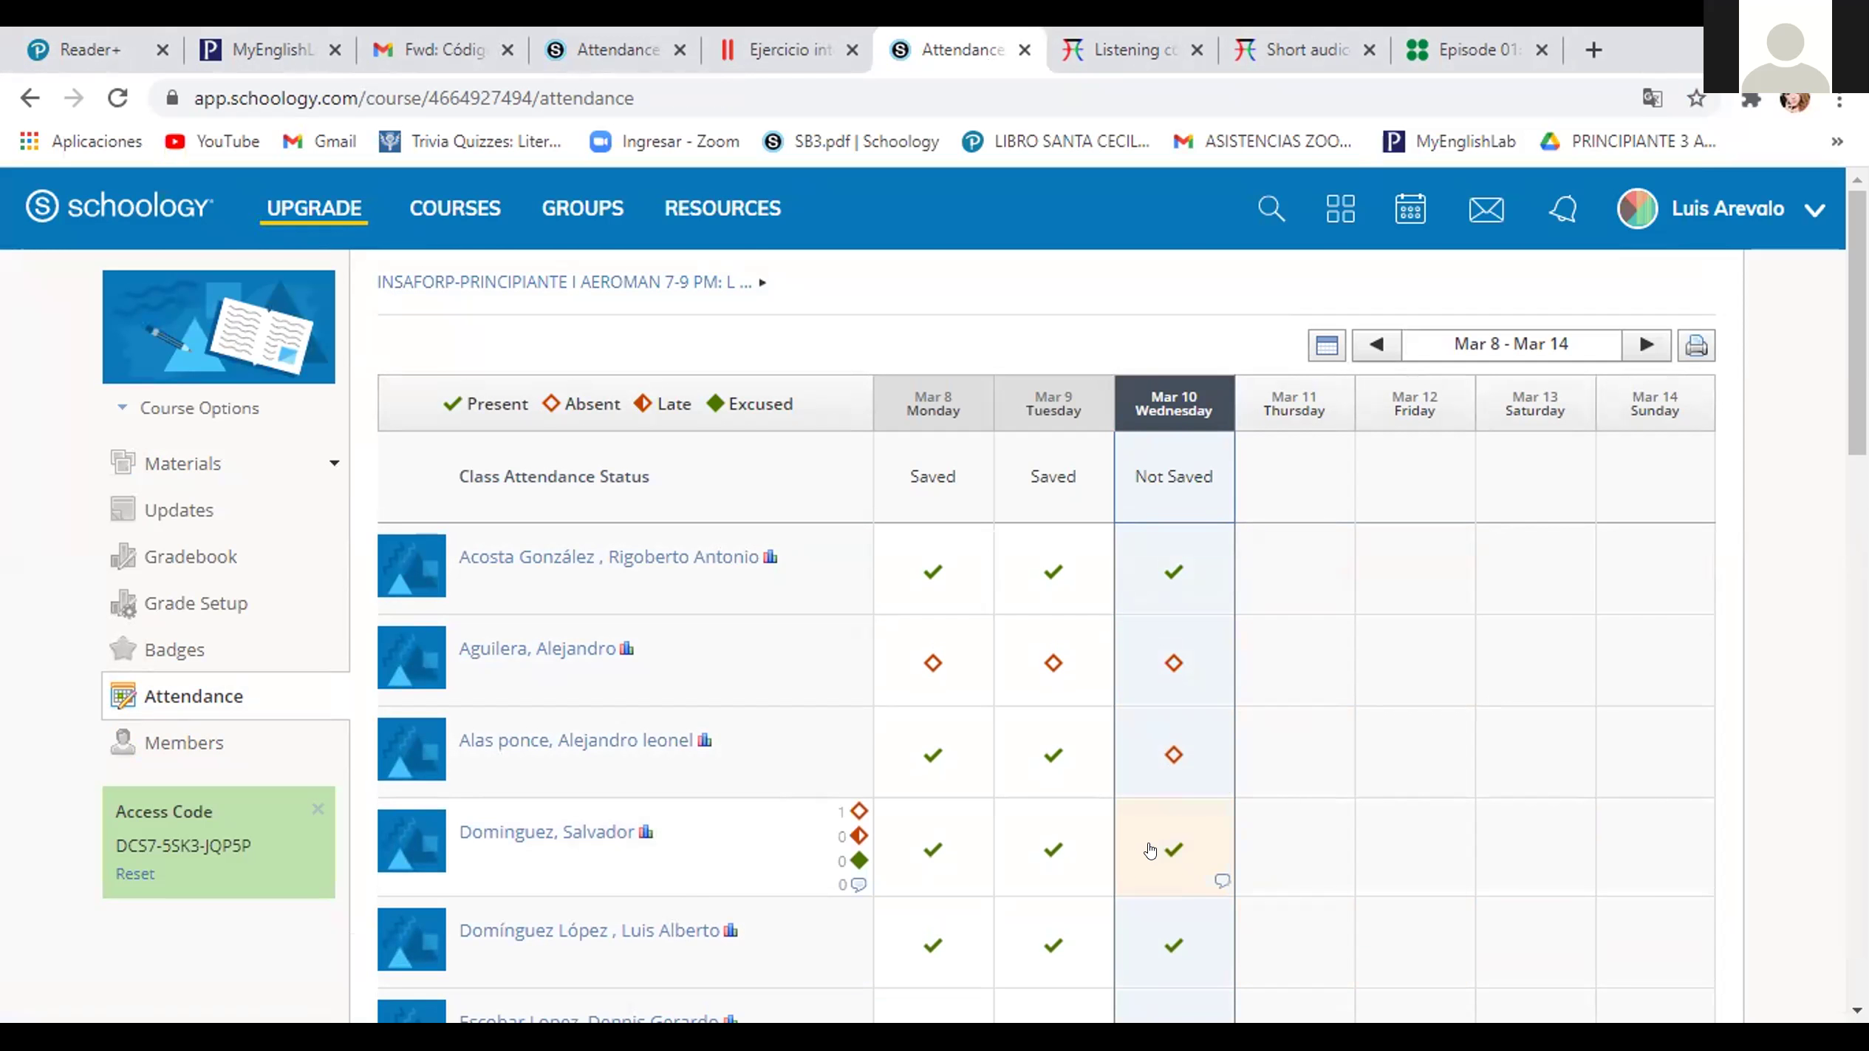
left_click(1172, 850)
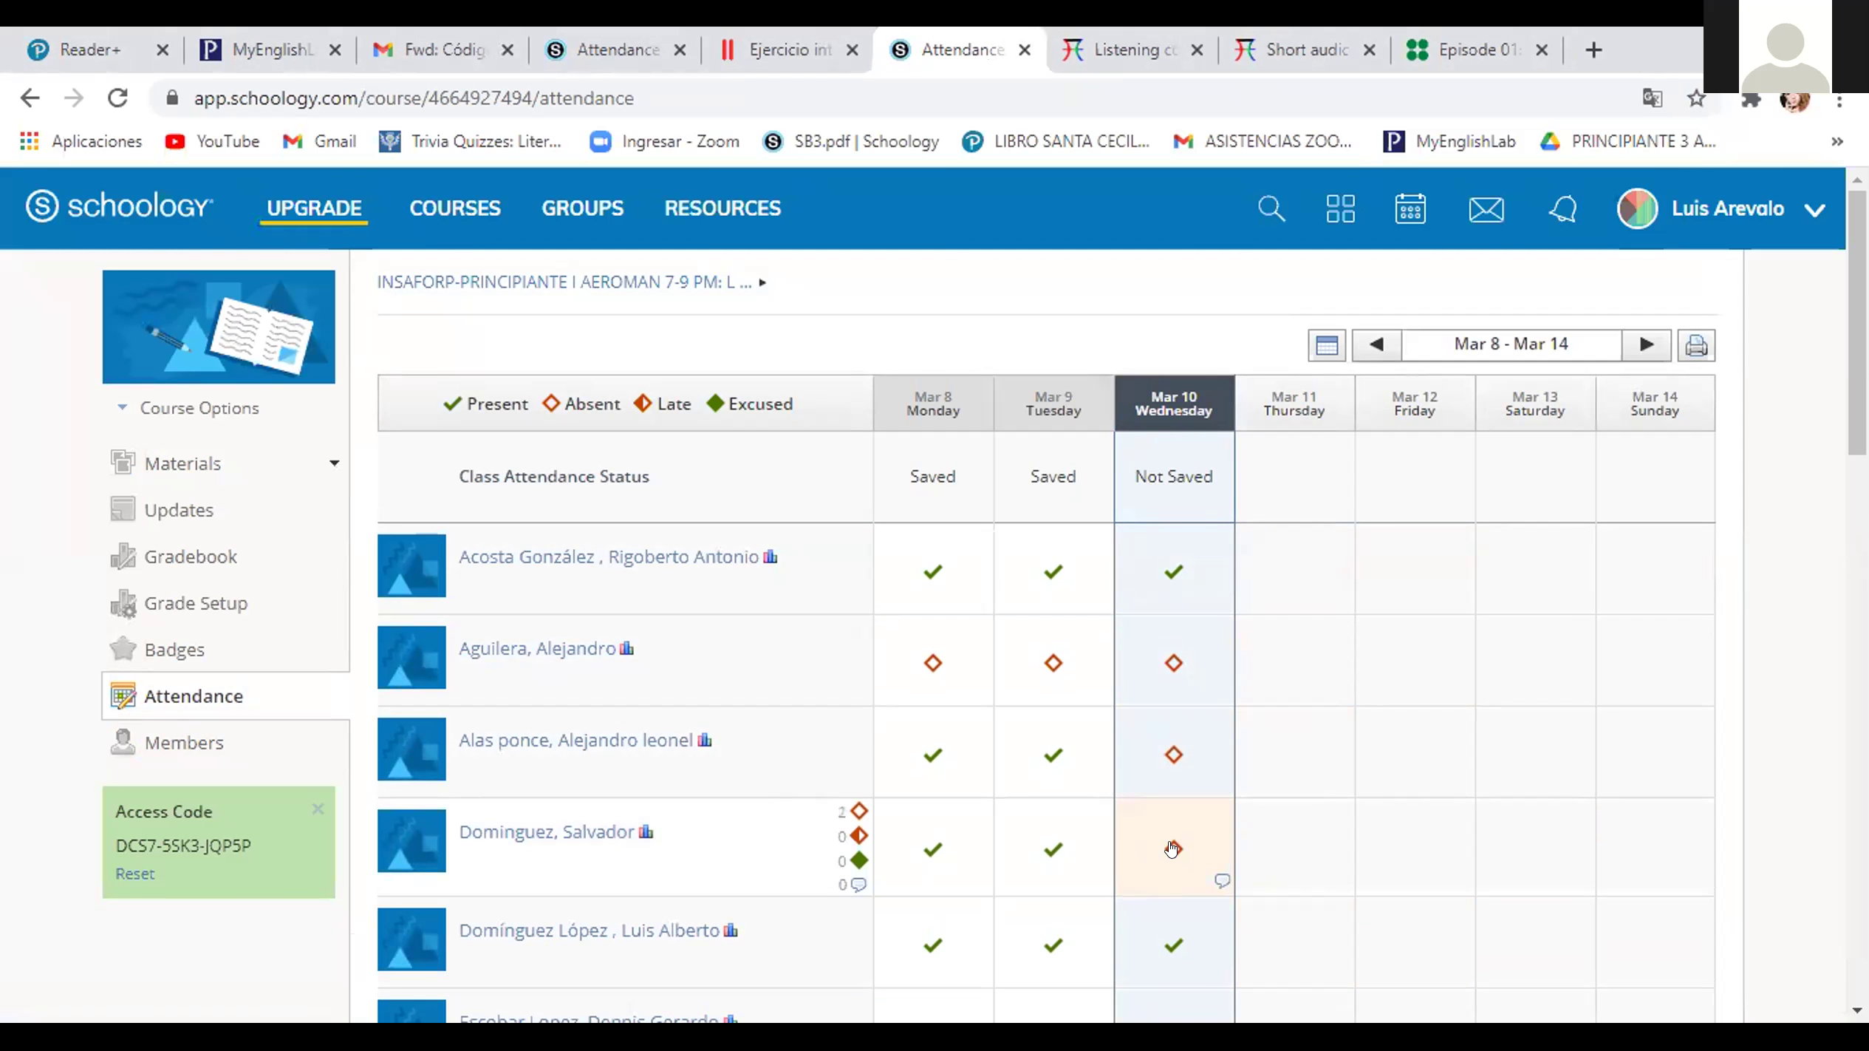
scroll(935, 591, "down", 6)
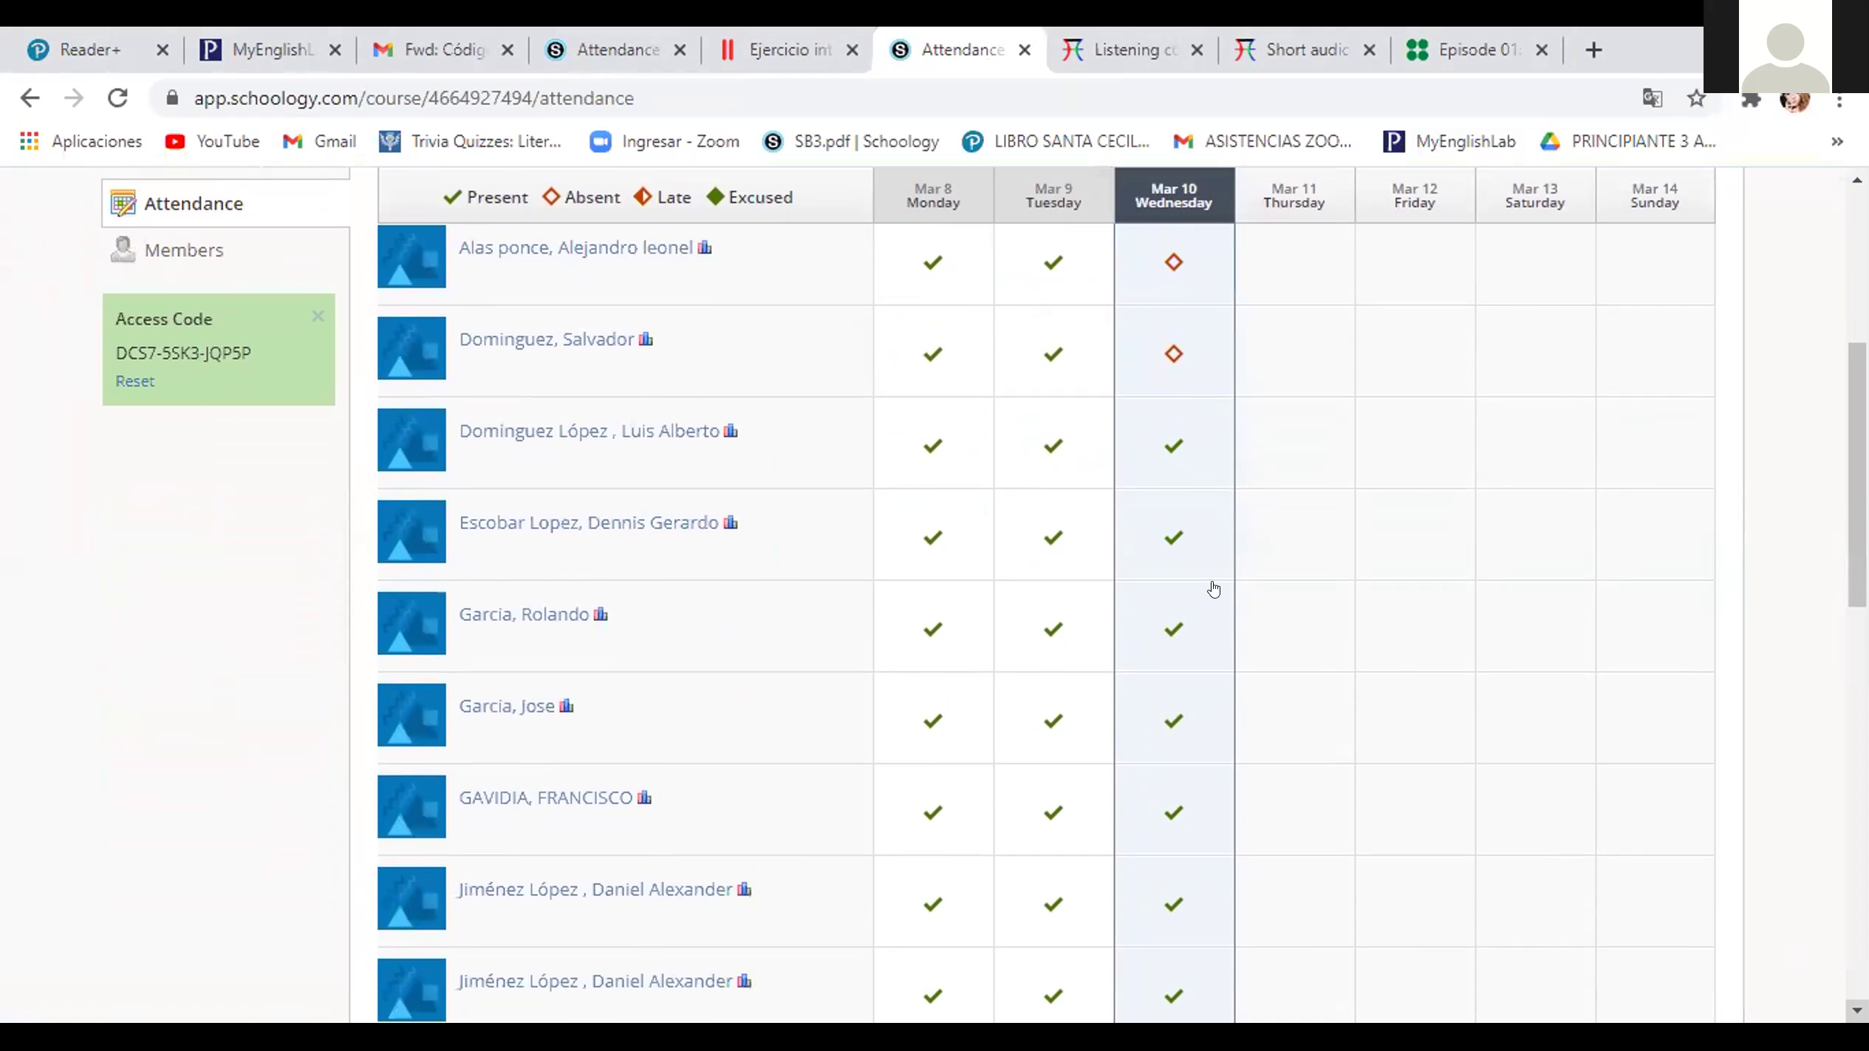
left_click(1168, 541)
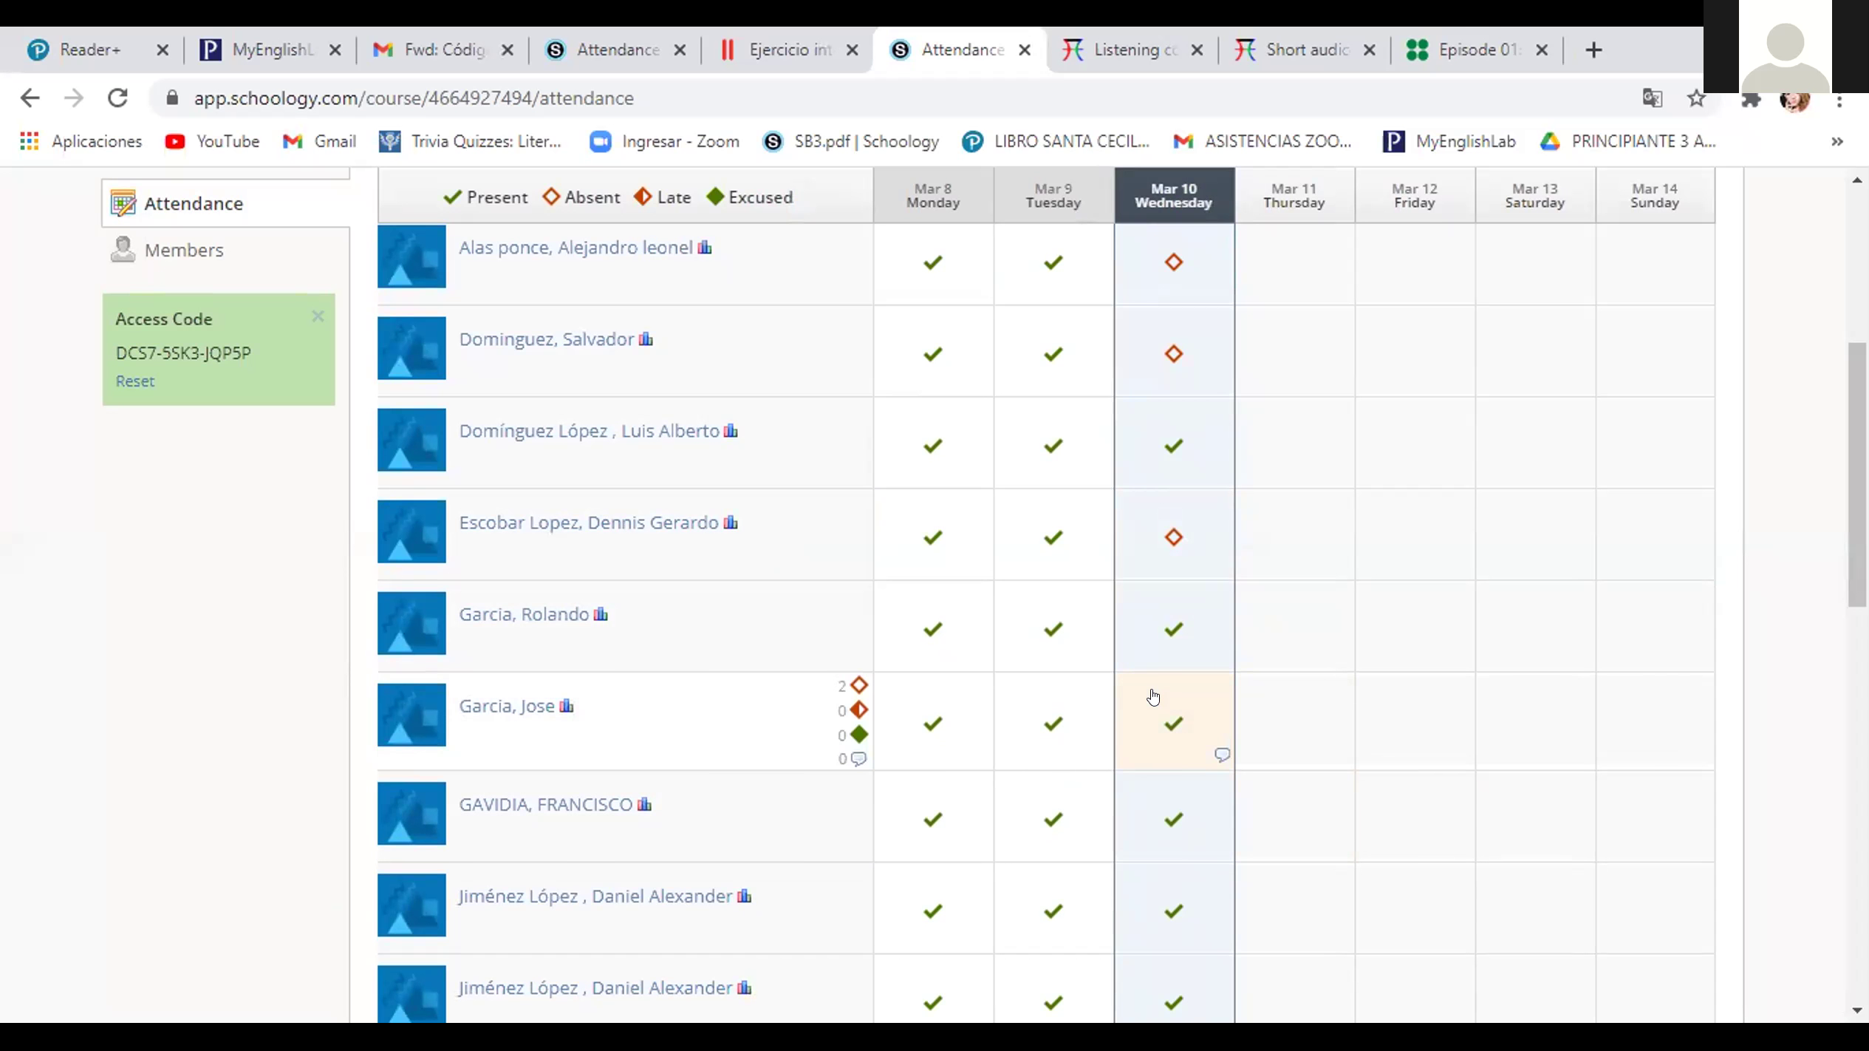
left_click(1174, 717)
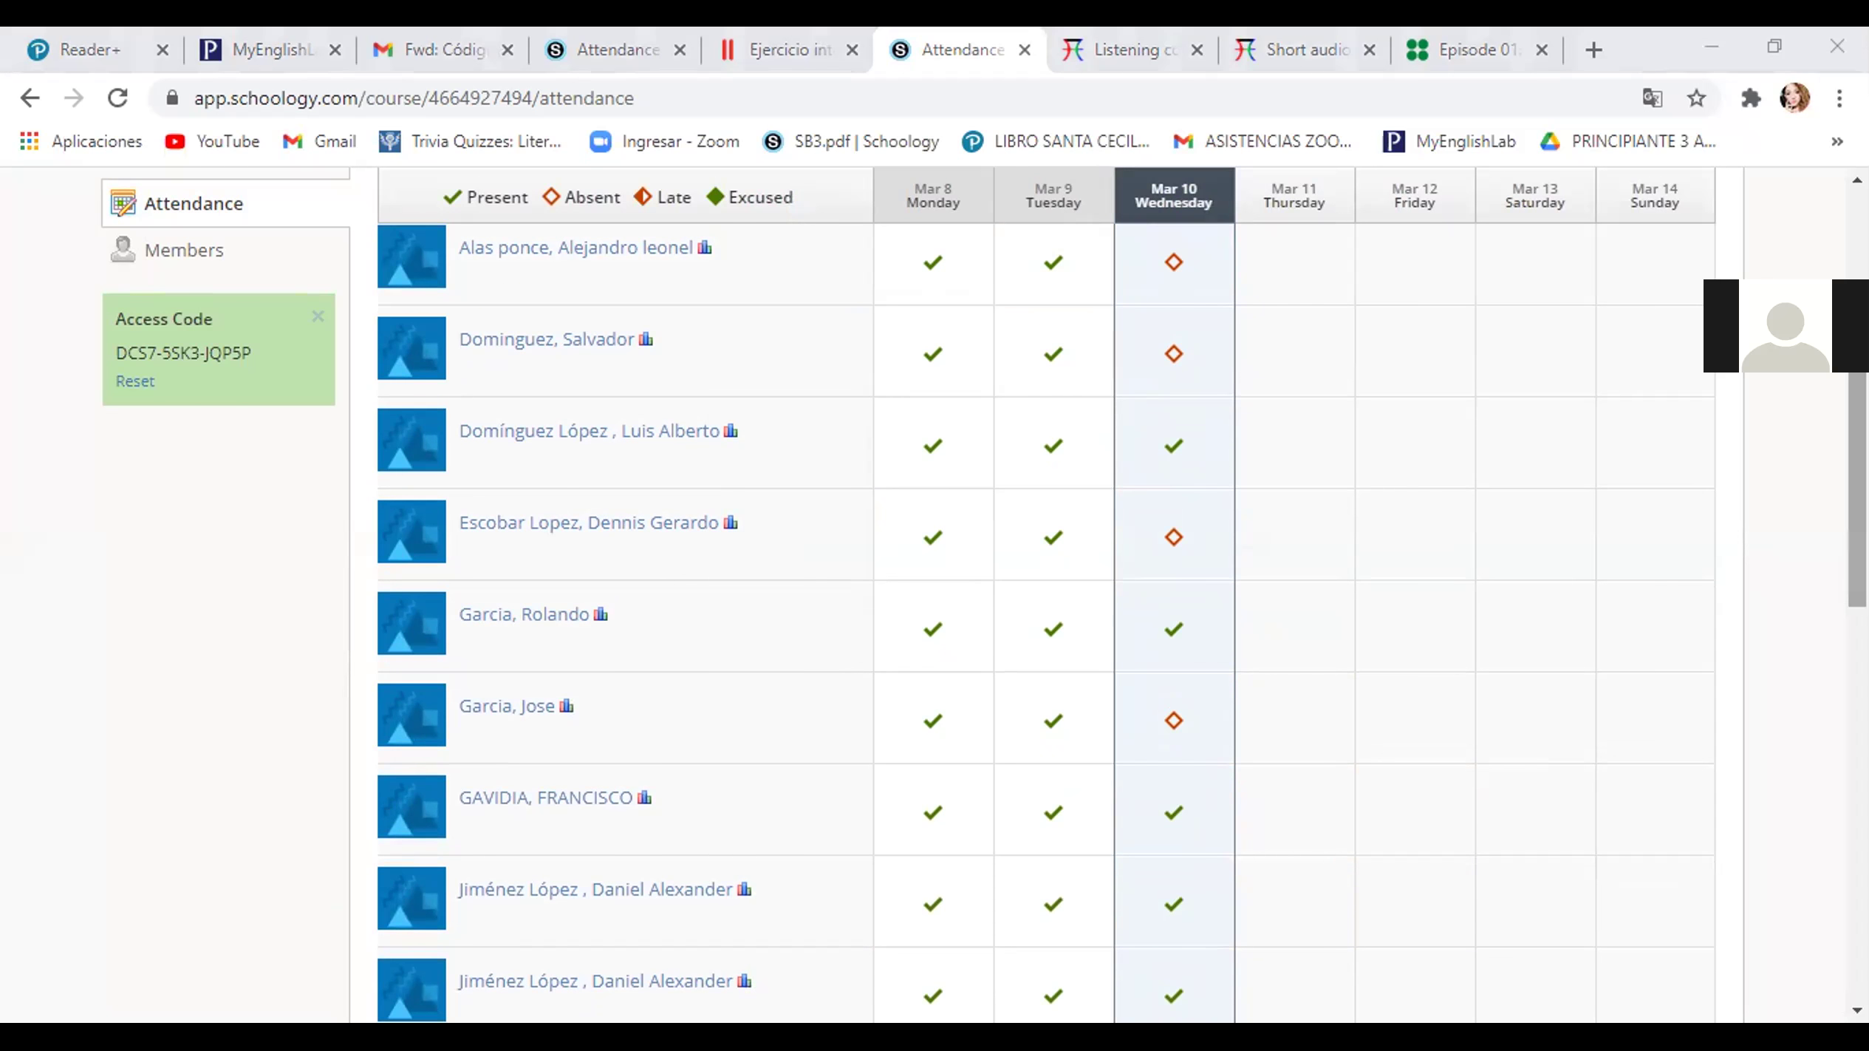
Mark the thirteenth and sixteenth students on the roster absent for March 10
scroll(1252, 626, "down", 3)
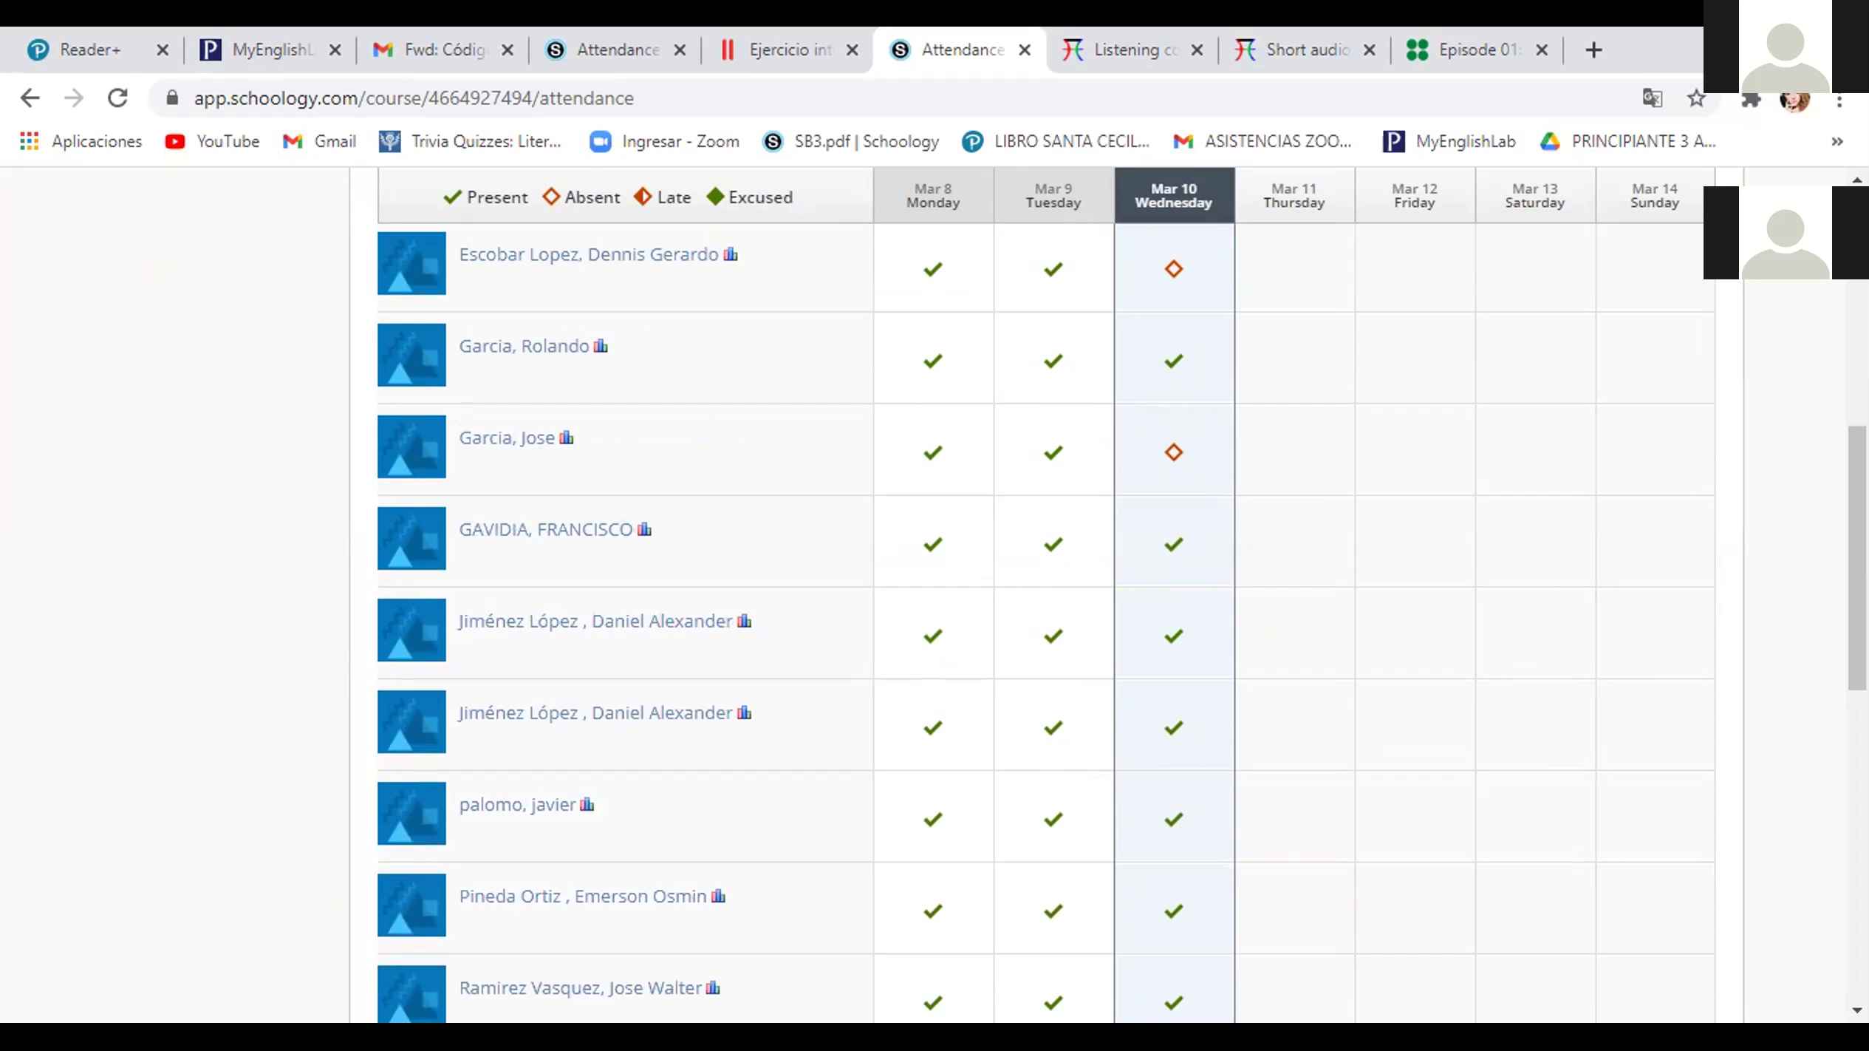
scroll(1020, 342, "down", 3)
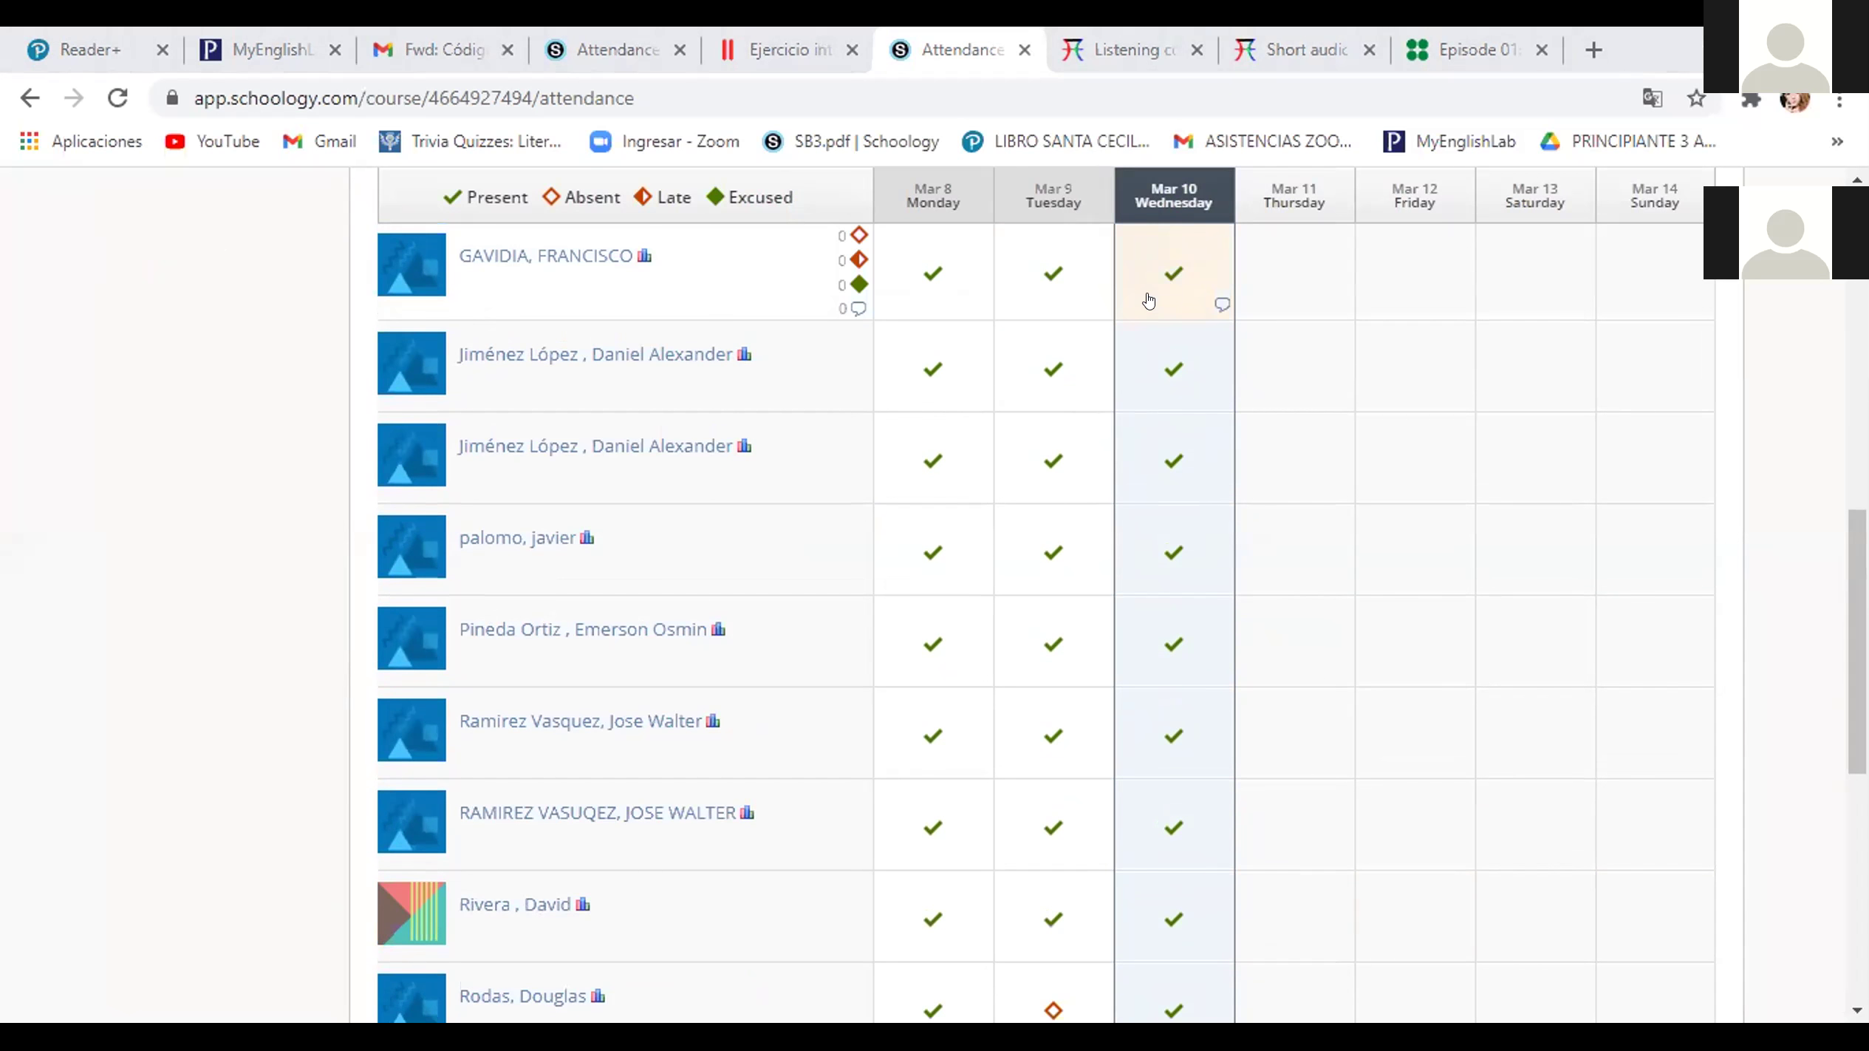
left_click(1170, 629)
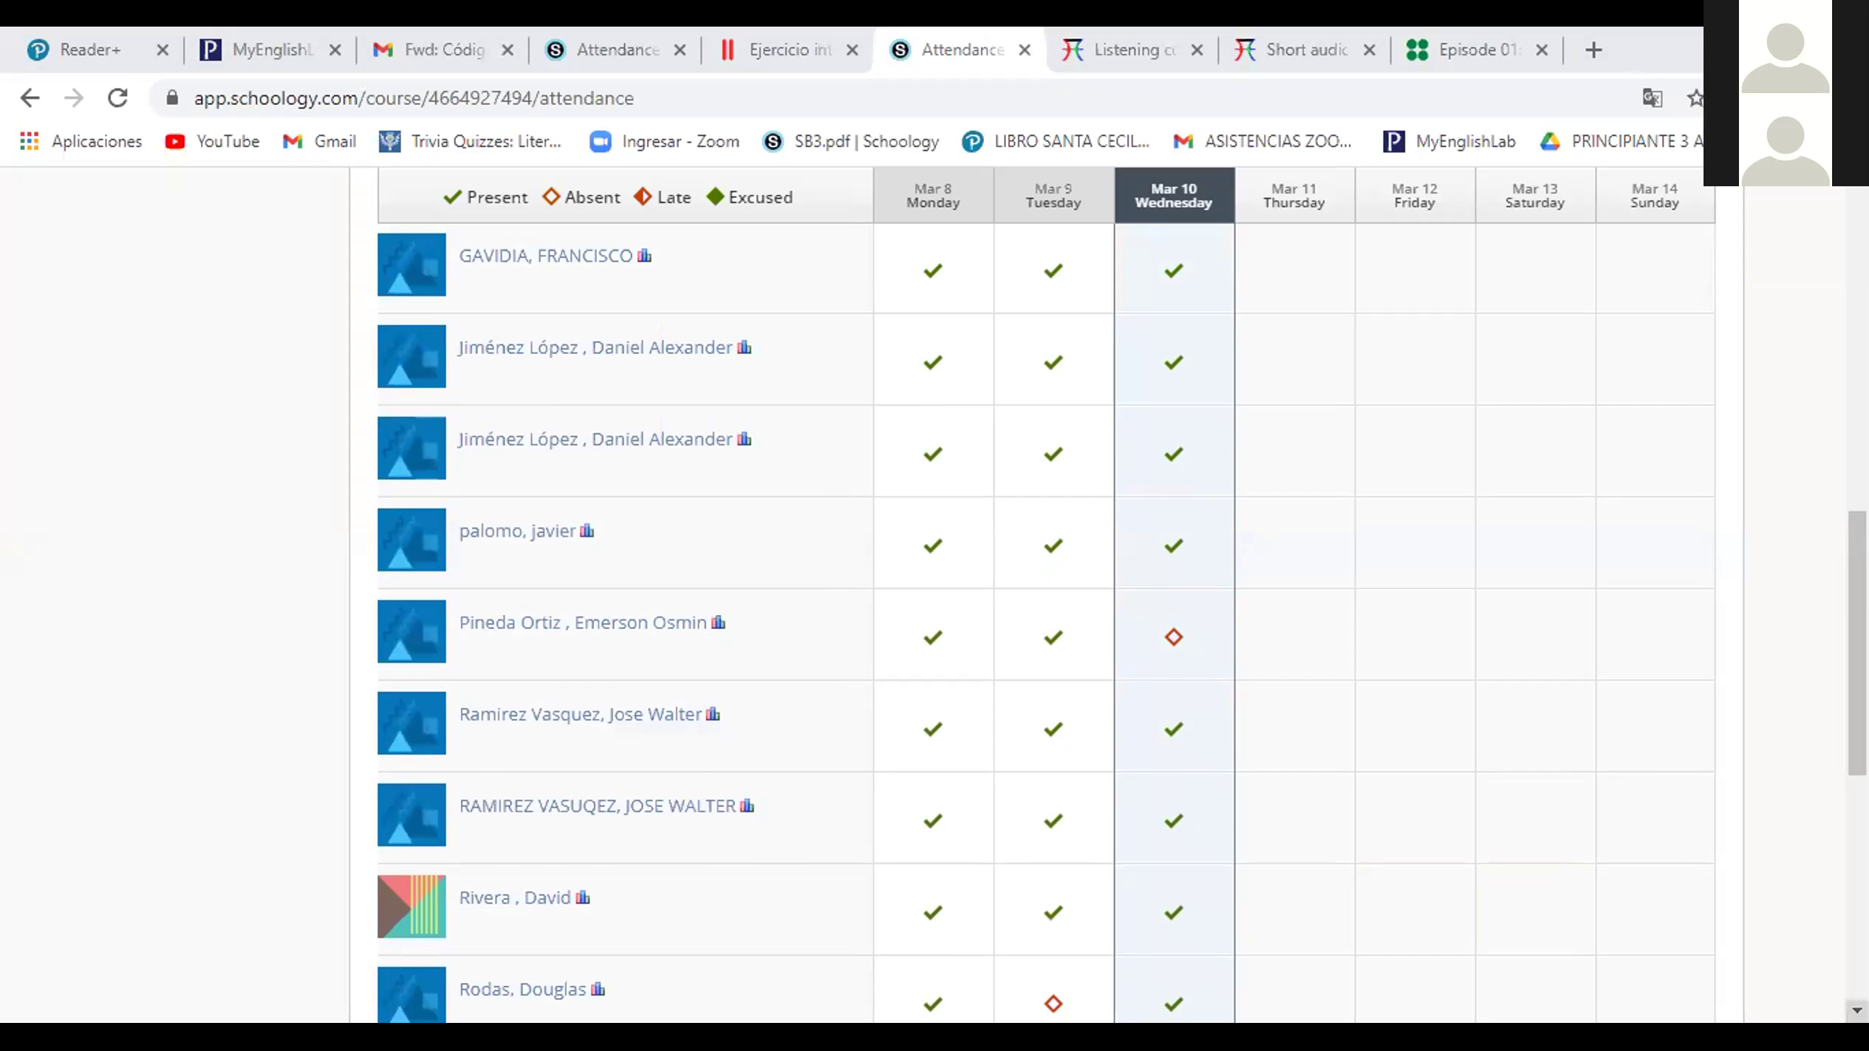
scroll(1253, 626, "down", 4)
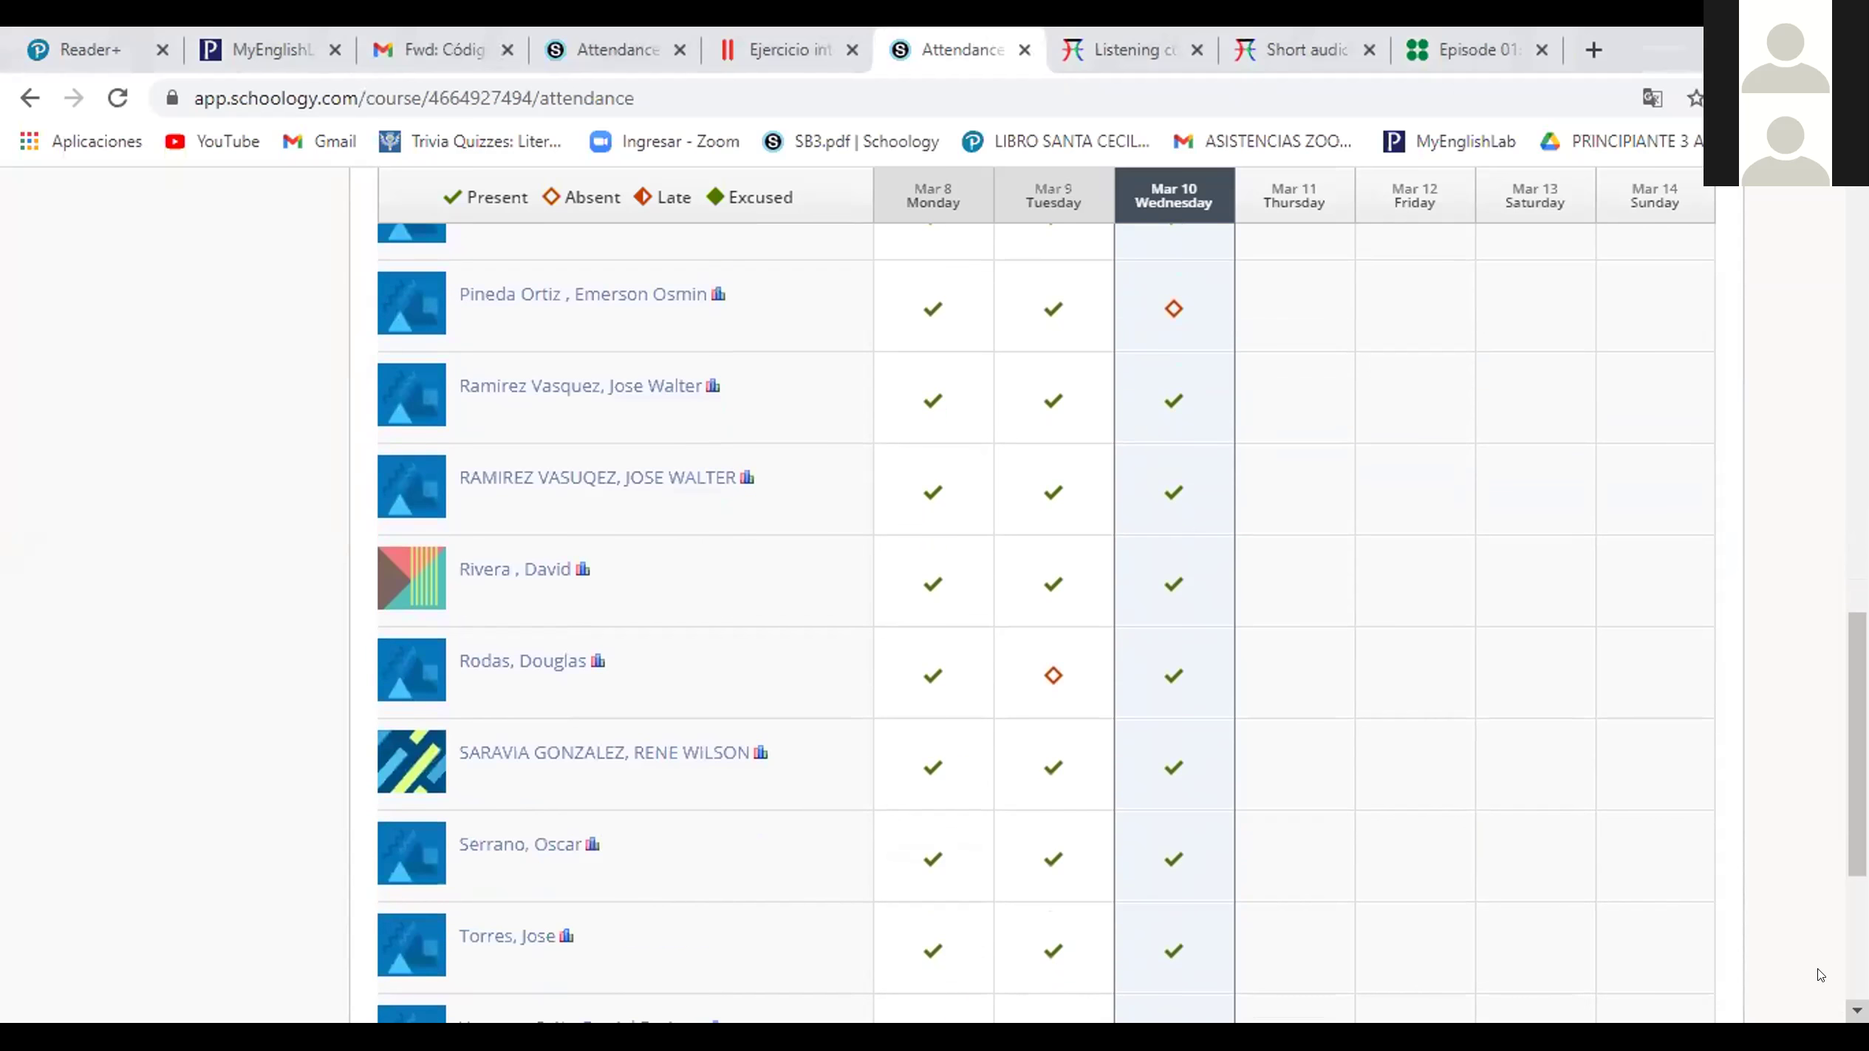
left_click(1174, 587)
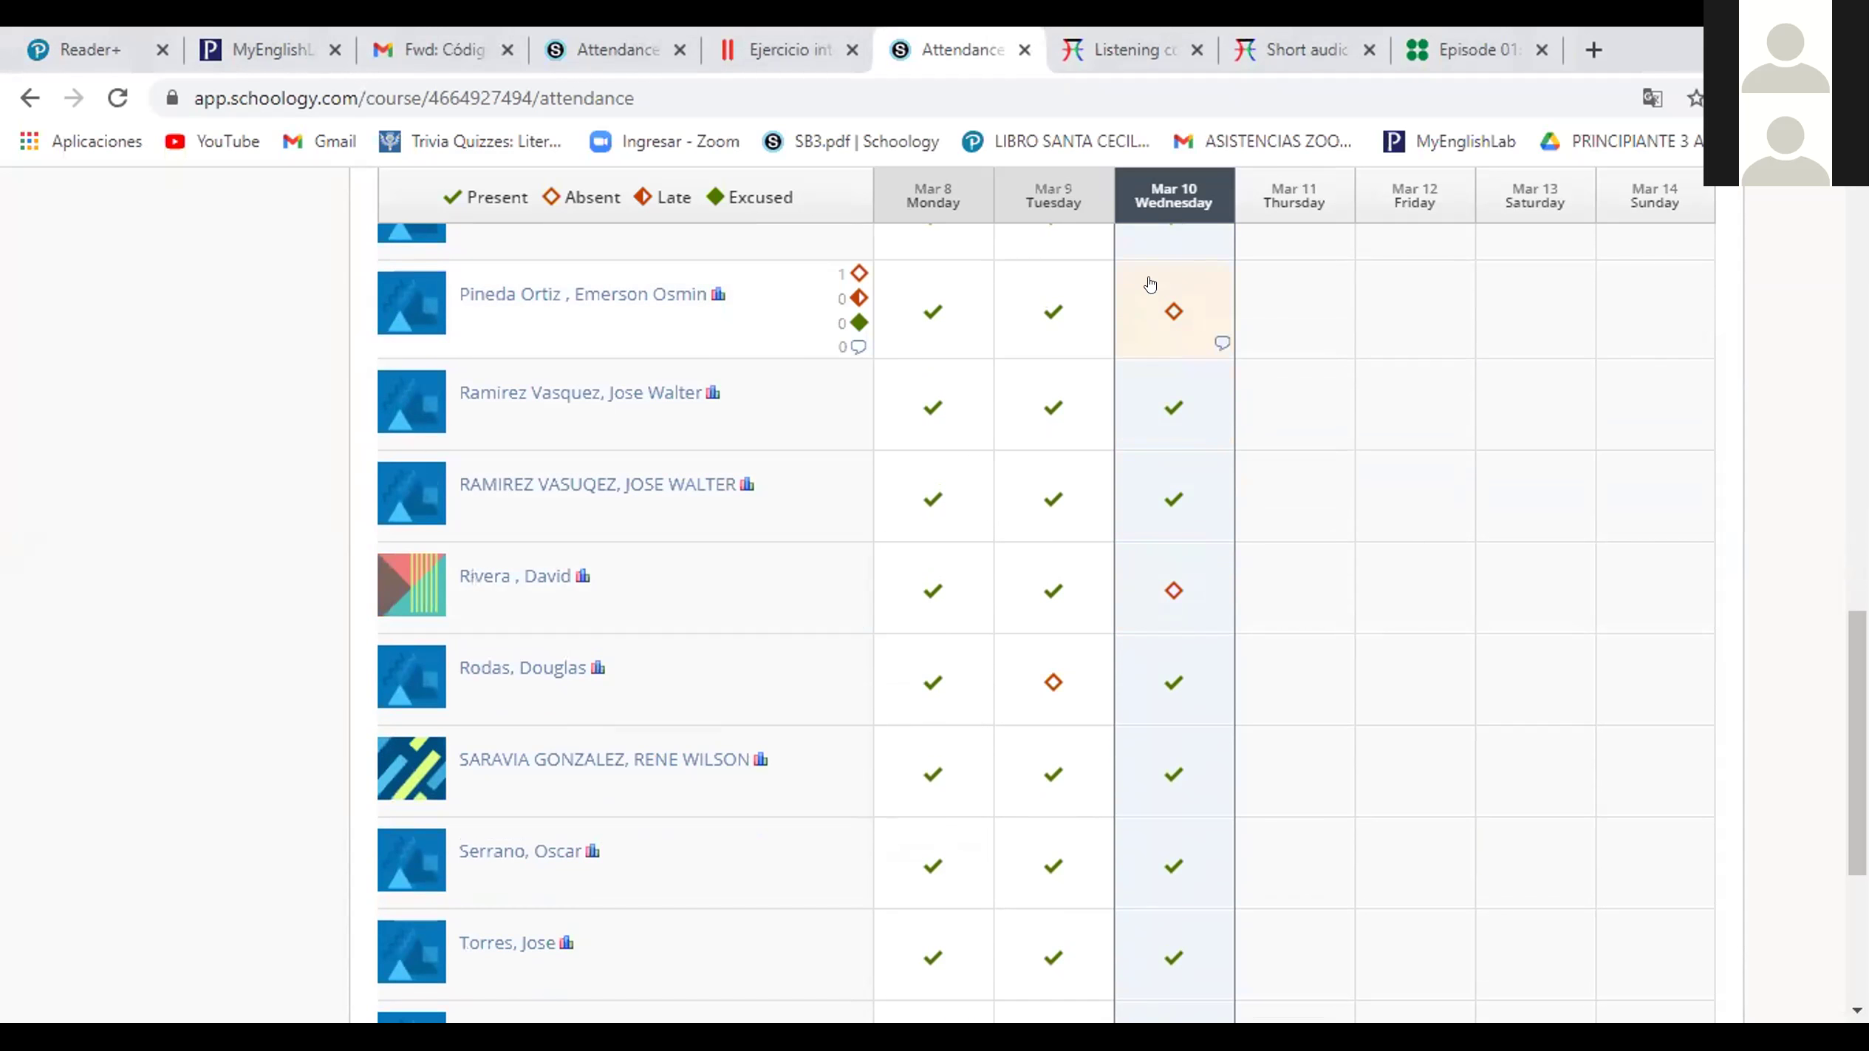
Return the thirteenth student's March 10 attendance to present
left_click(1154, 316)
left_click(1155, 317)
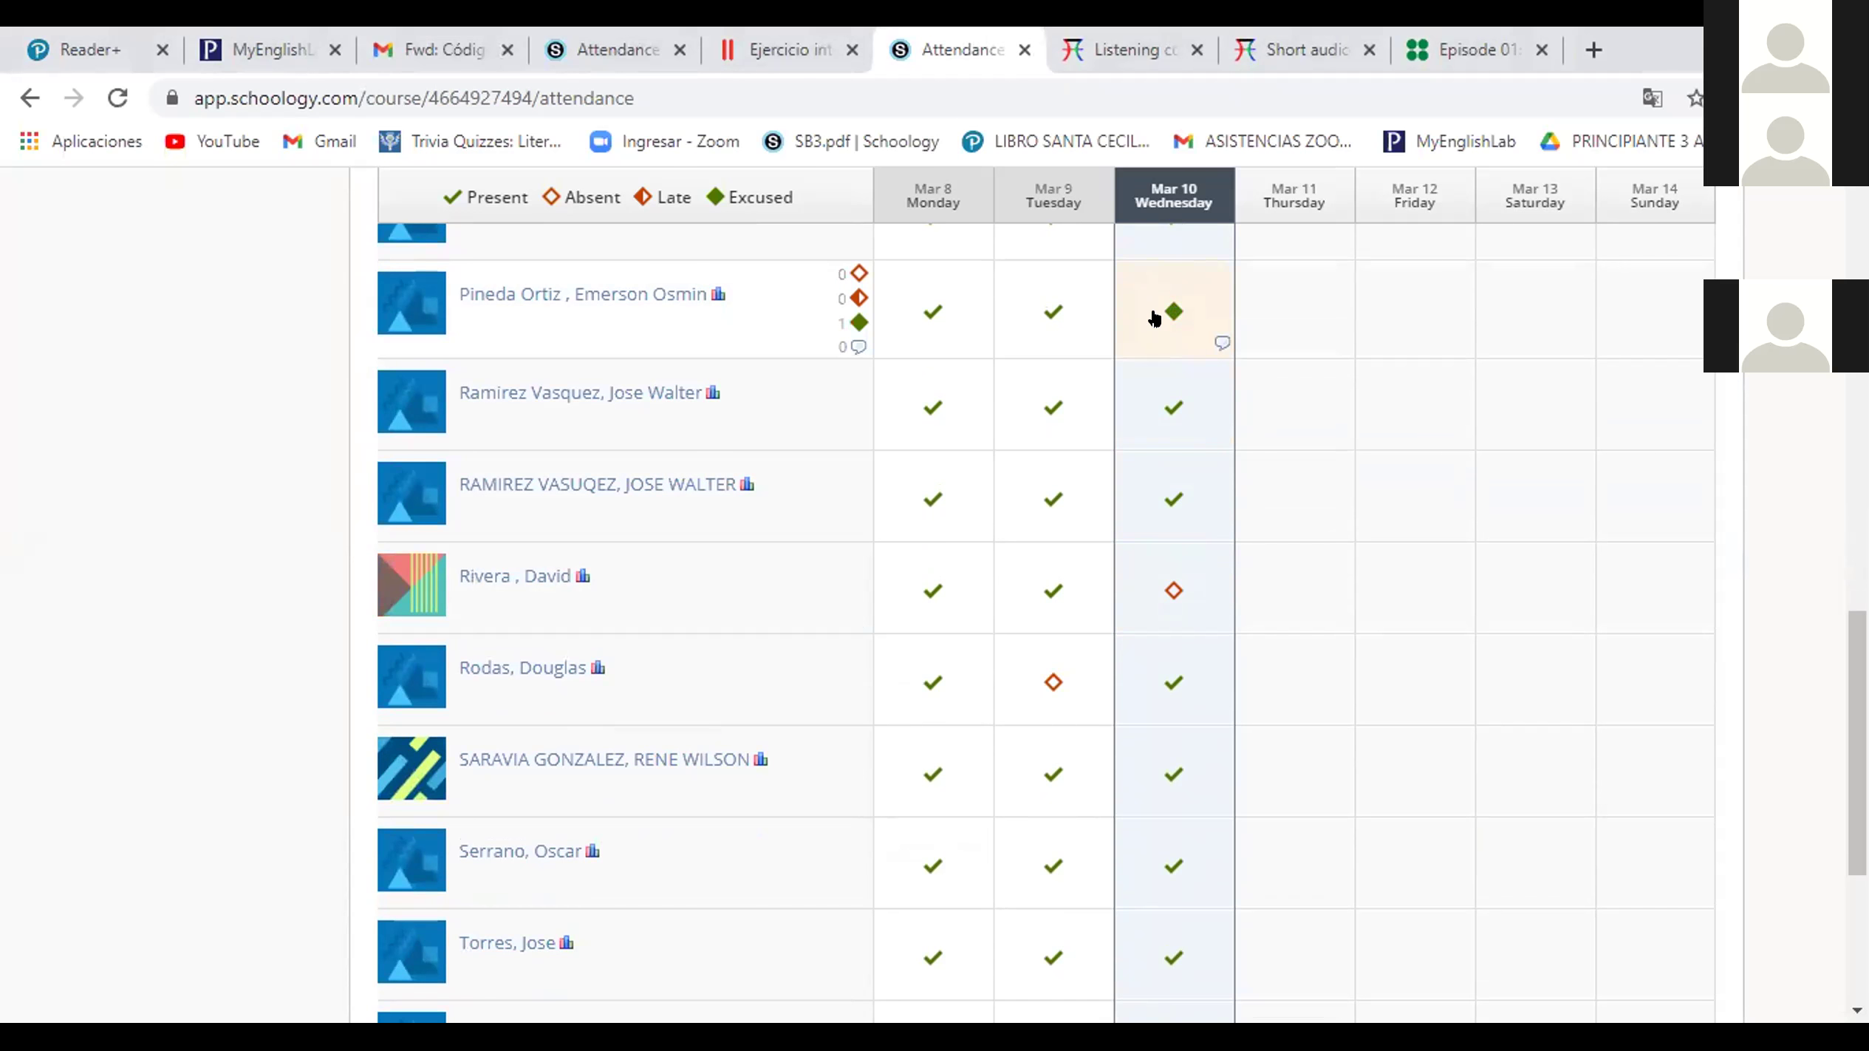
left_click(1155, 316)
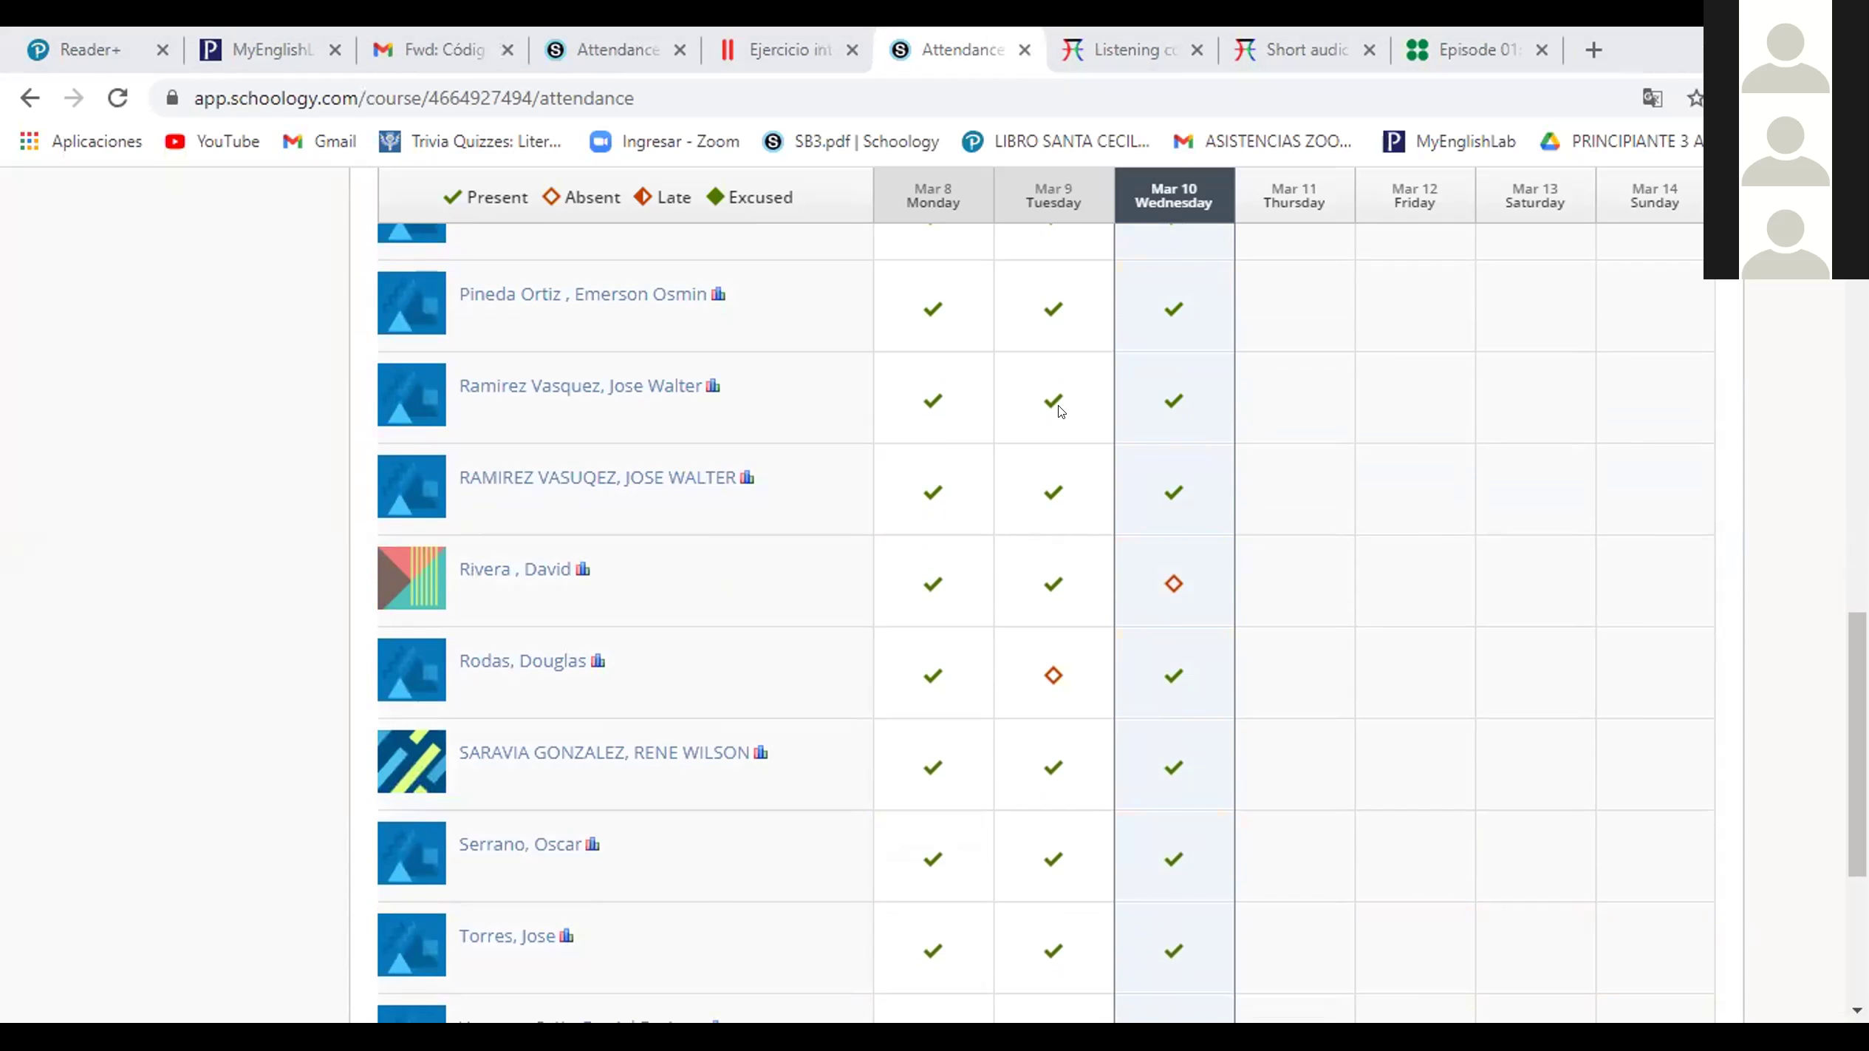
Mark the nineteenth, twentieth and twenty-first students absent for March 10 and save the attendance changes
left_click(1151, 866)
scroll(1151, 866, "down", 3)
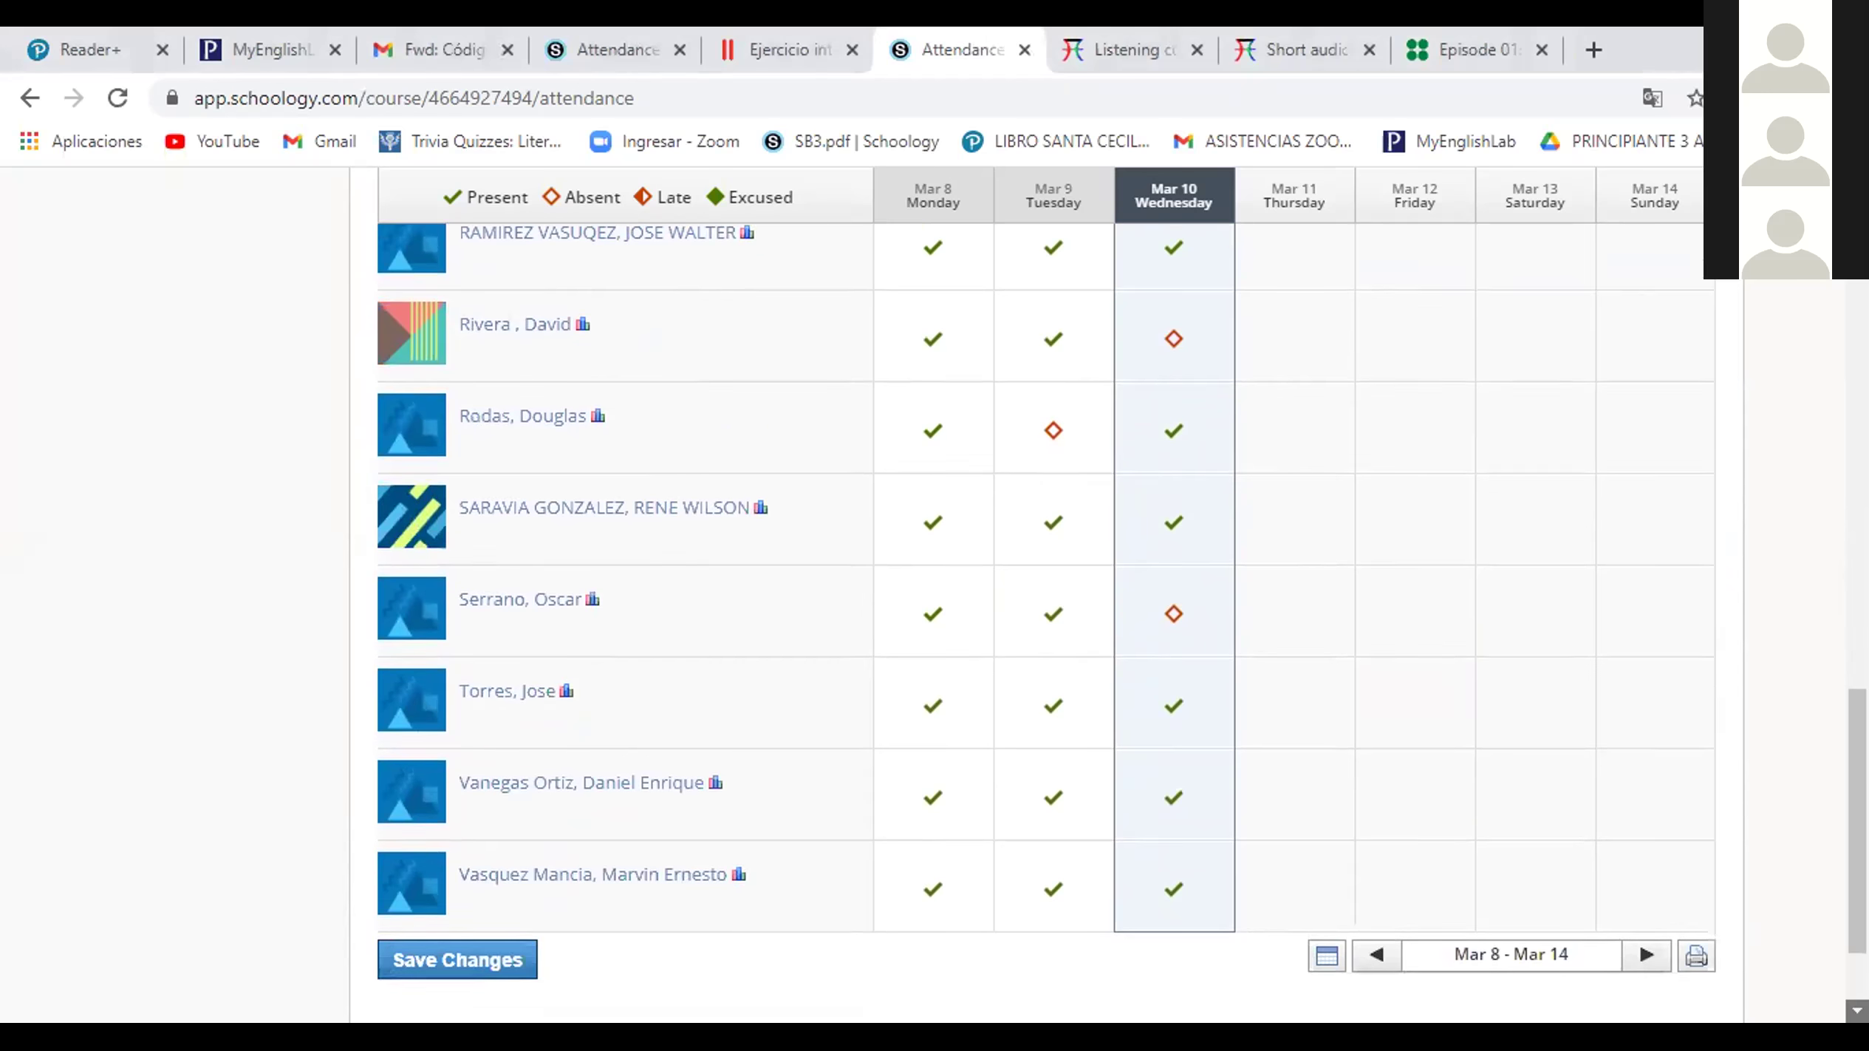
scroll(1824, 977, "down", 2)
left_click(1207, 526)
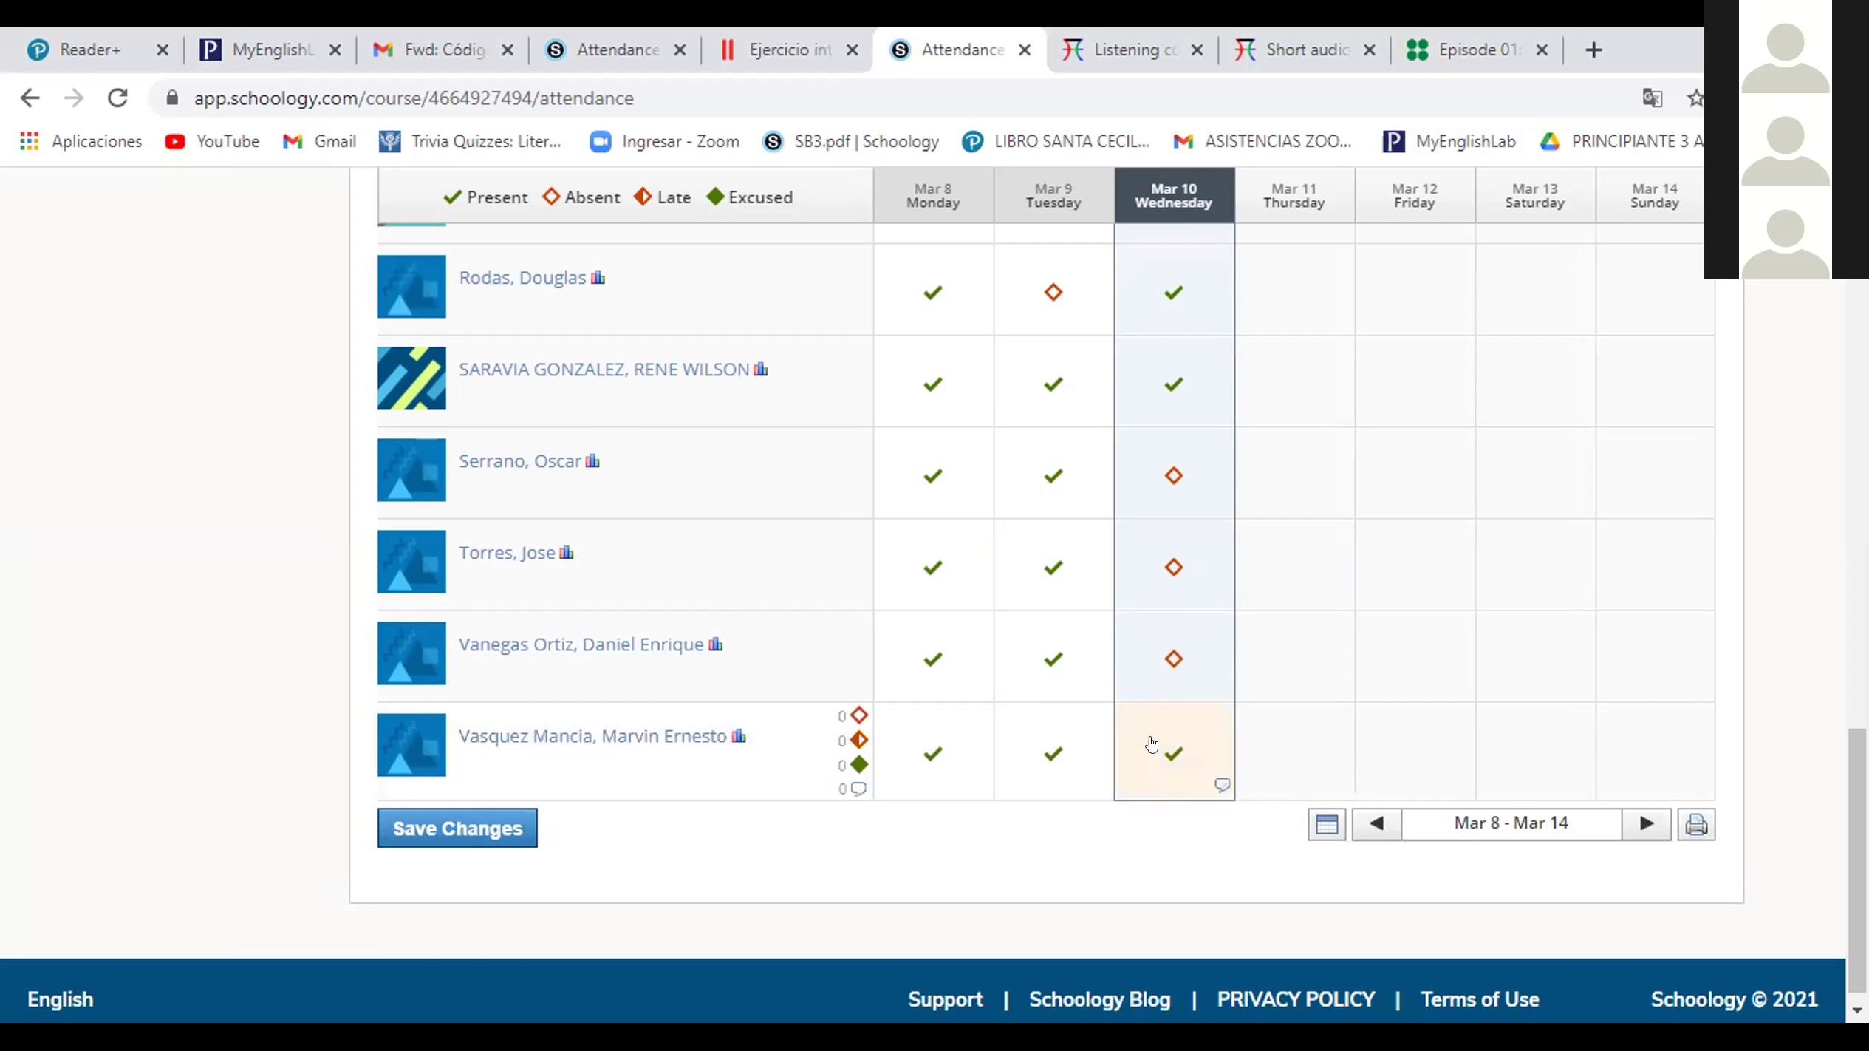
left_click(450, 822)
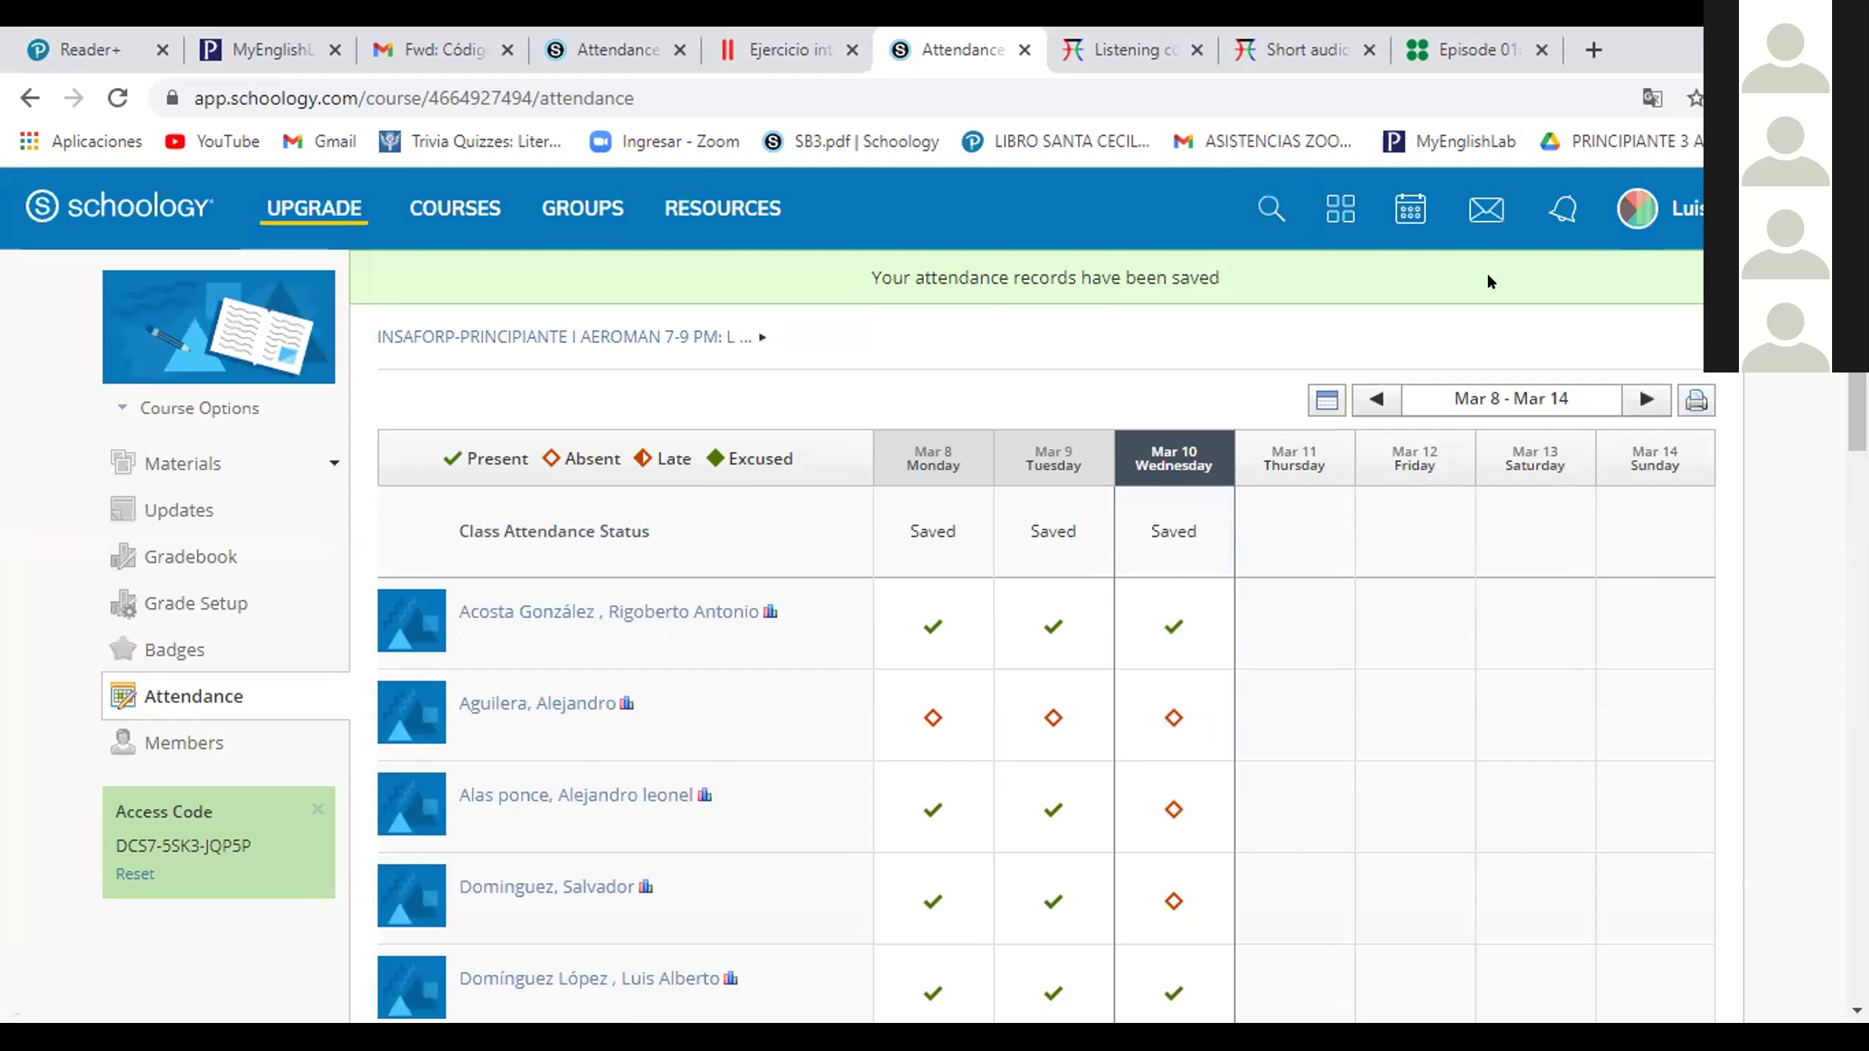
Change the third student's March 10 attendance to present, keep the second student absent, and save the attendance changes
left_click(1151, 718)
left_click(1151, 718)
left_click(1217, 834)
left_click(1217, 834)
left_click(1217, 833)
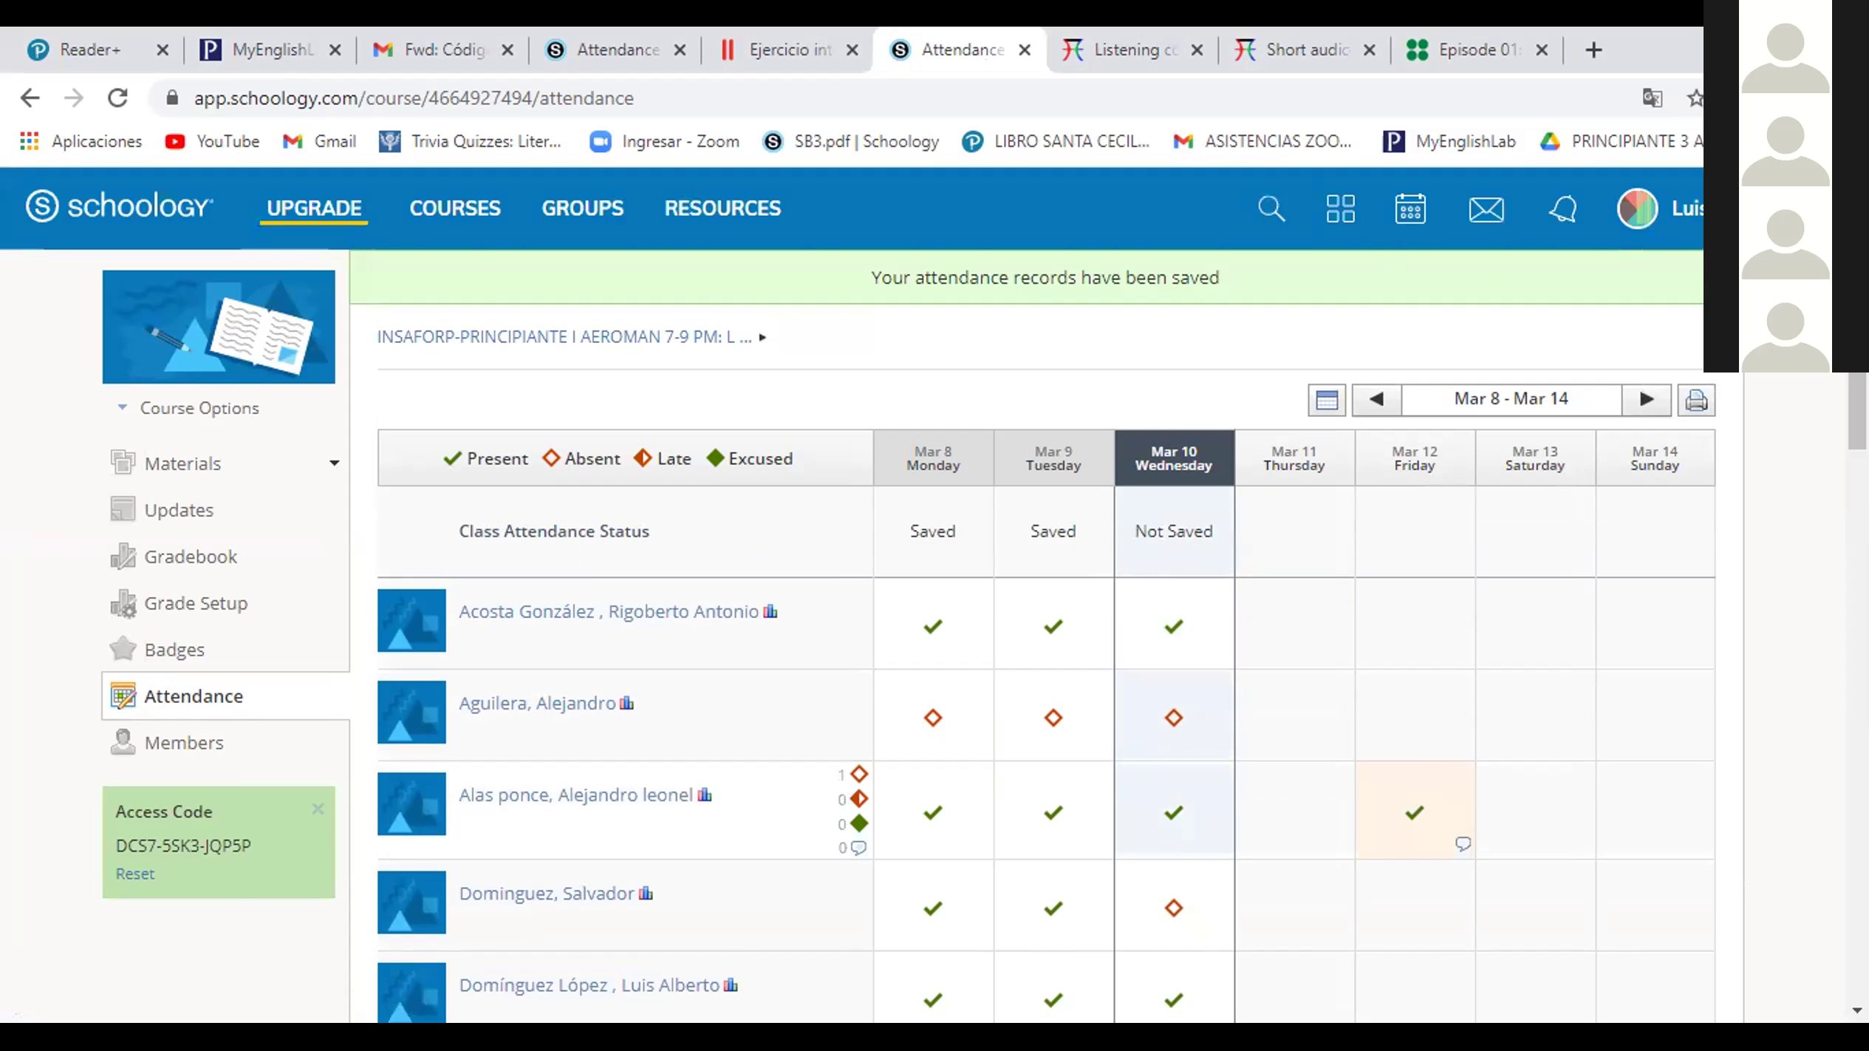
scroll(1415, 813, "down", 1)
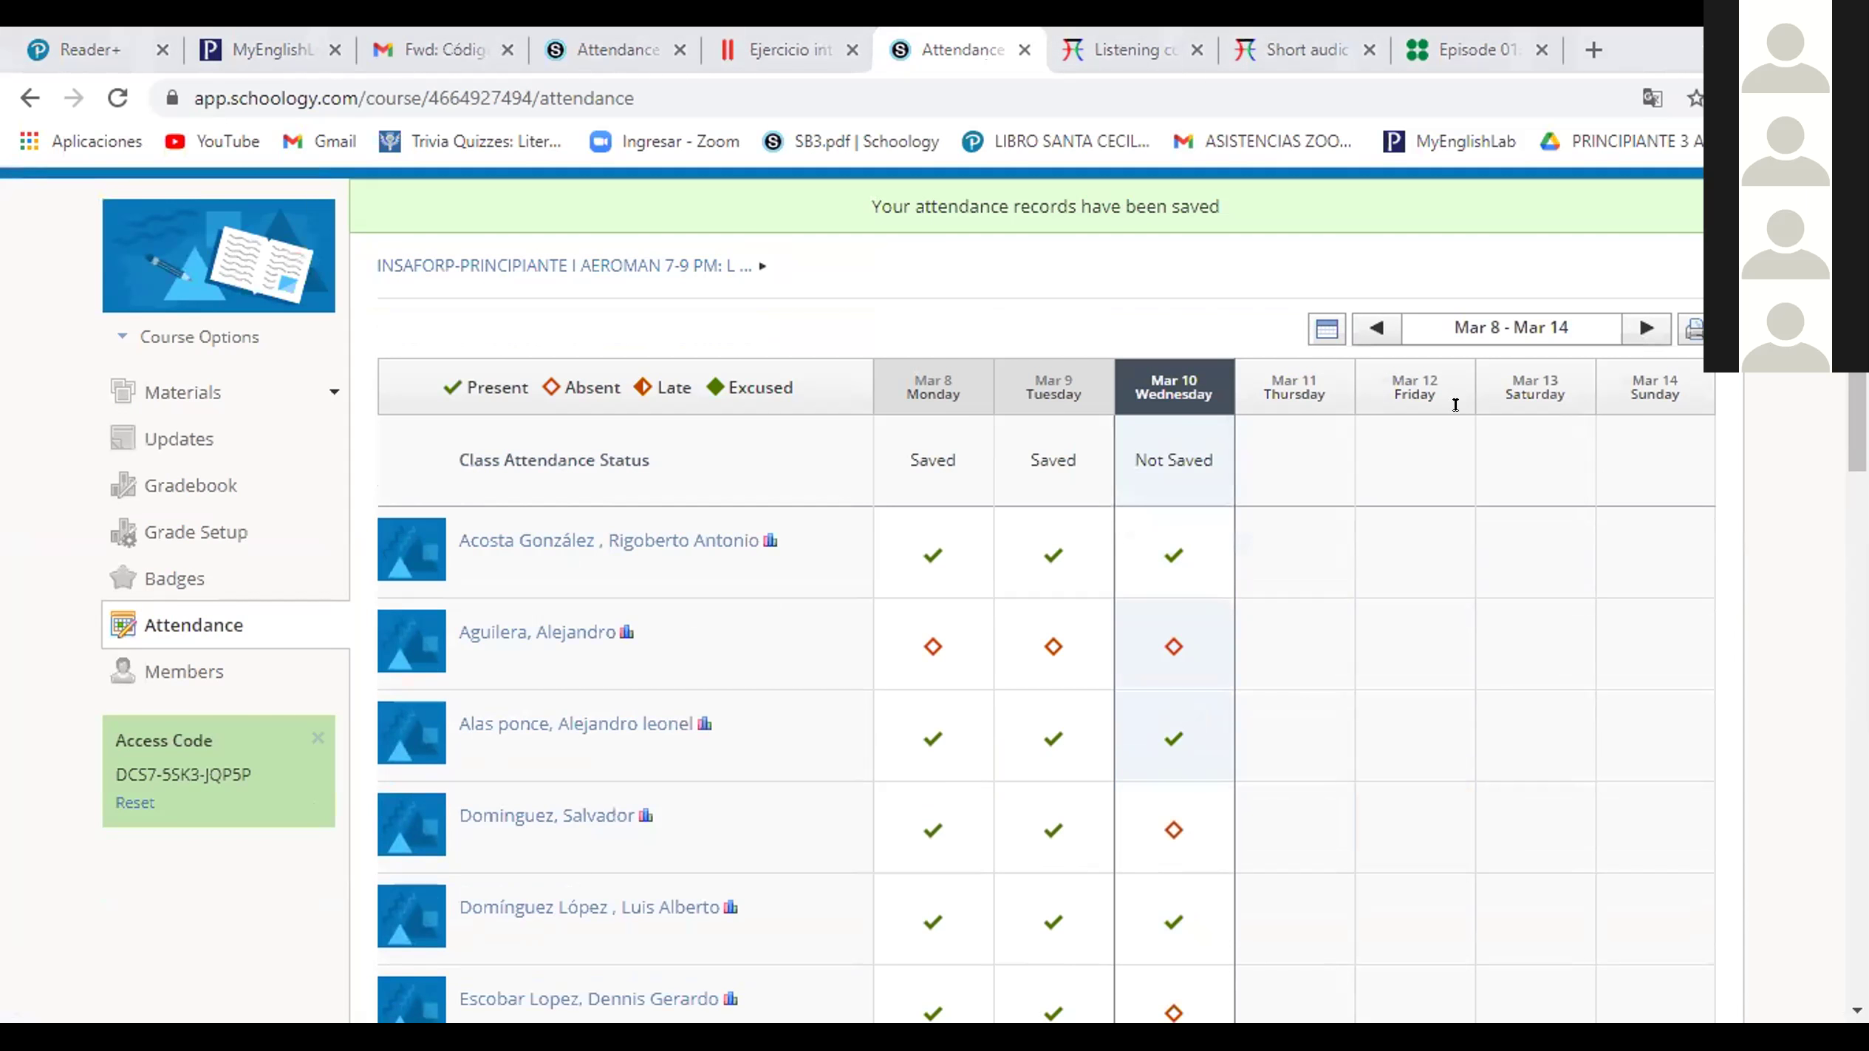
scroll(1034, 591, "down", 15)
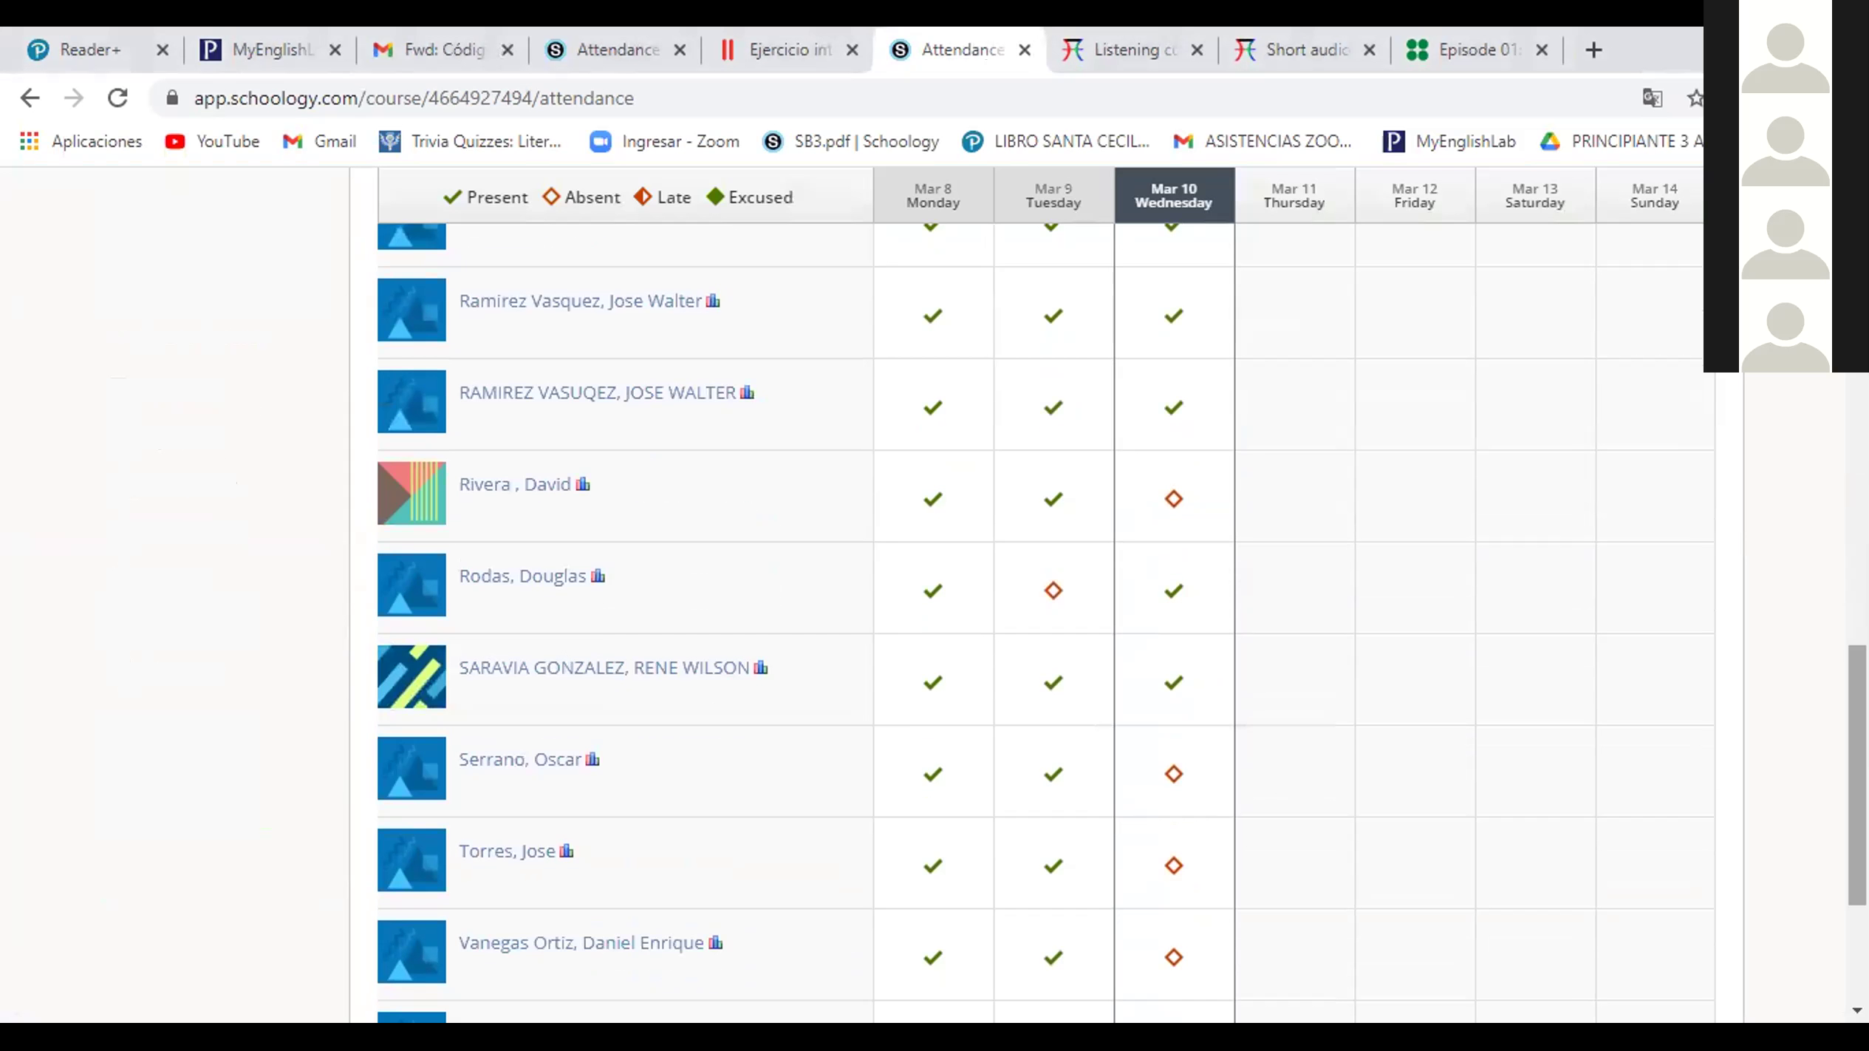
scroll(1035, 591, "down", 4)
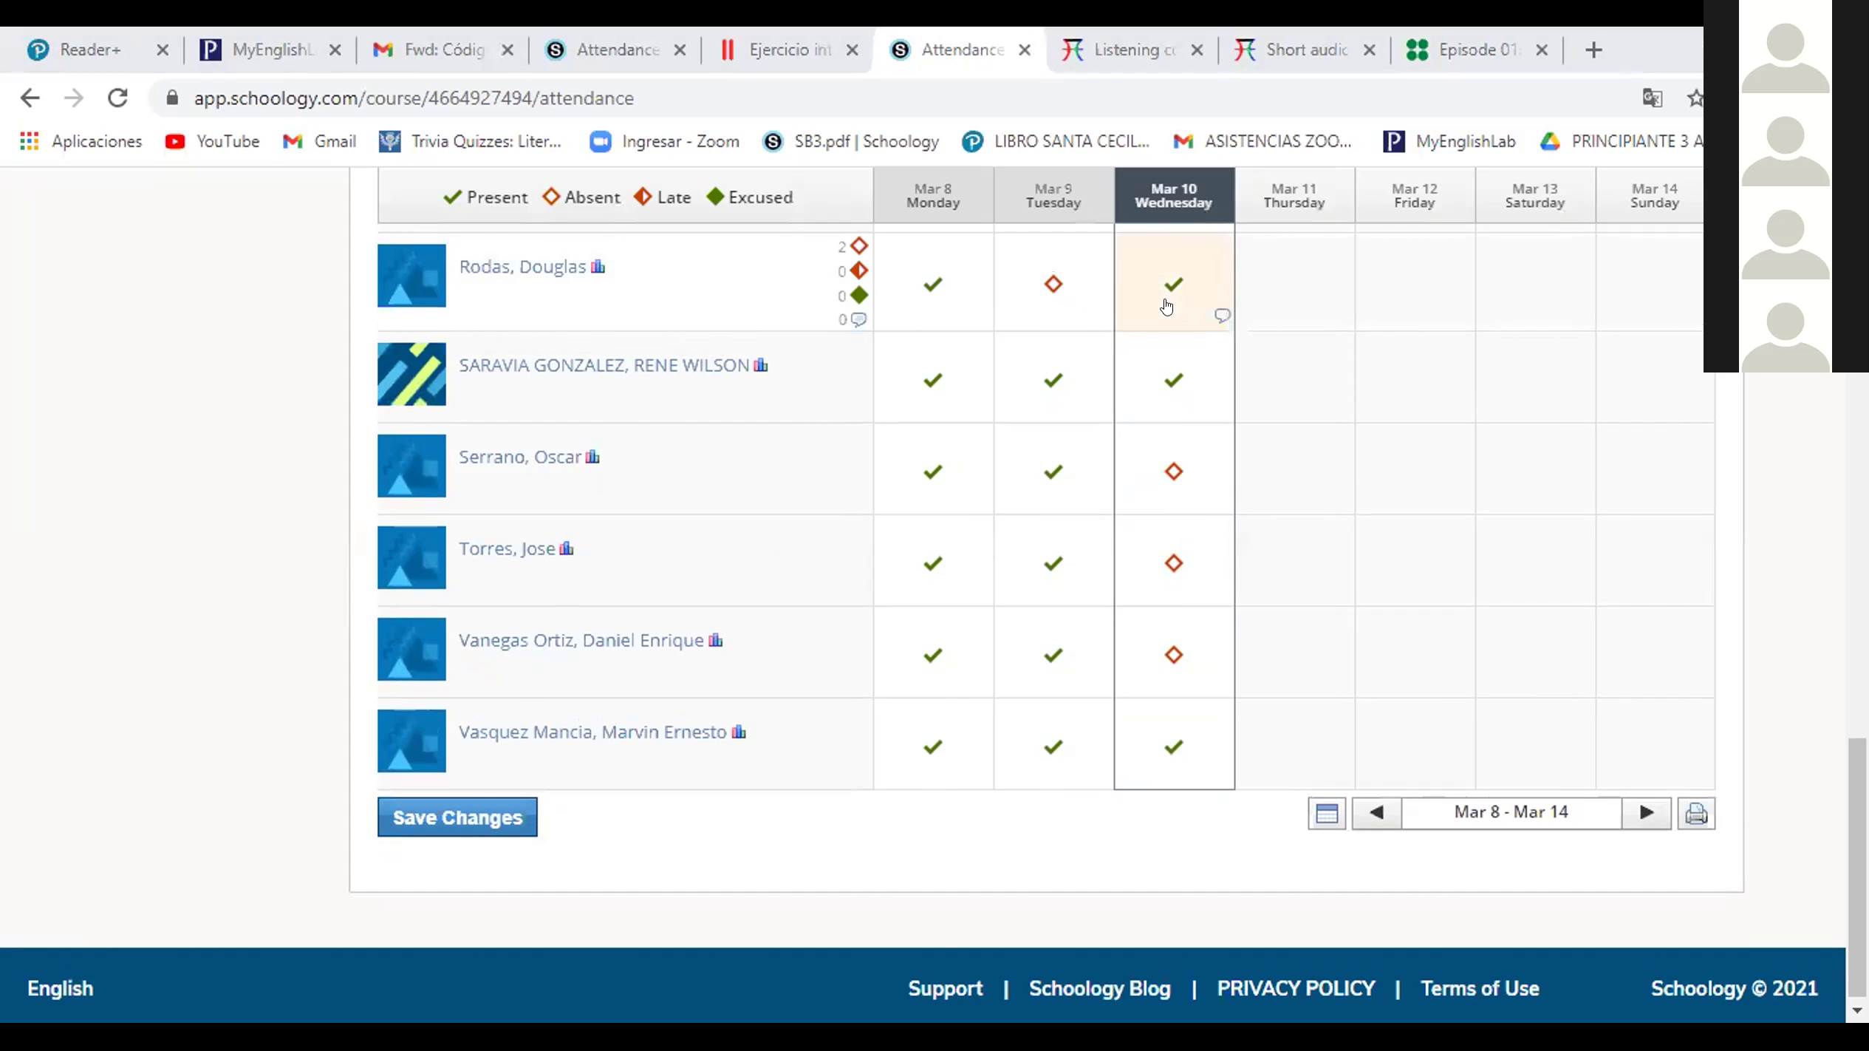
left_click(466, 820)
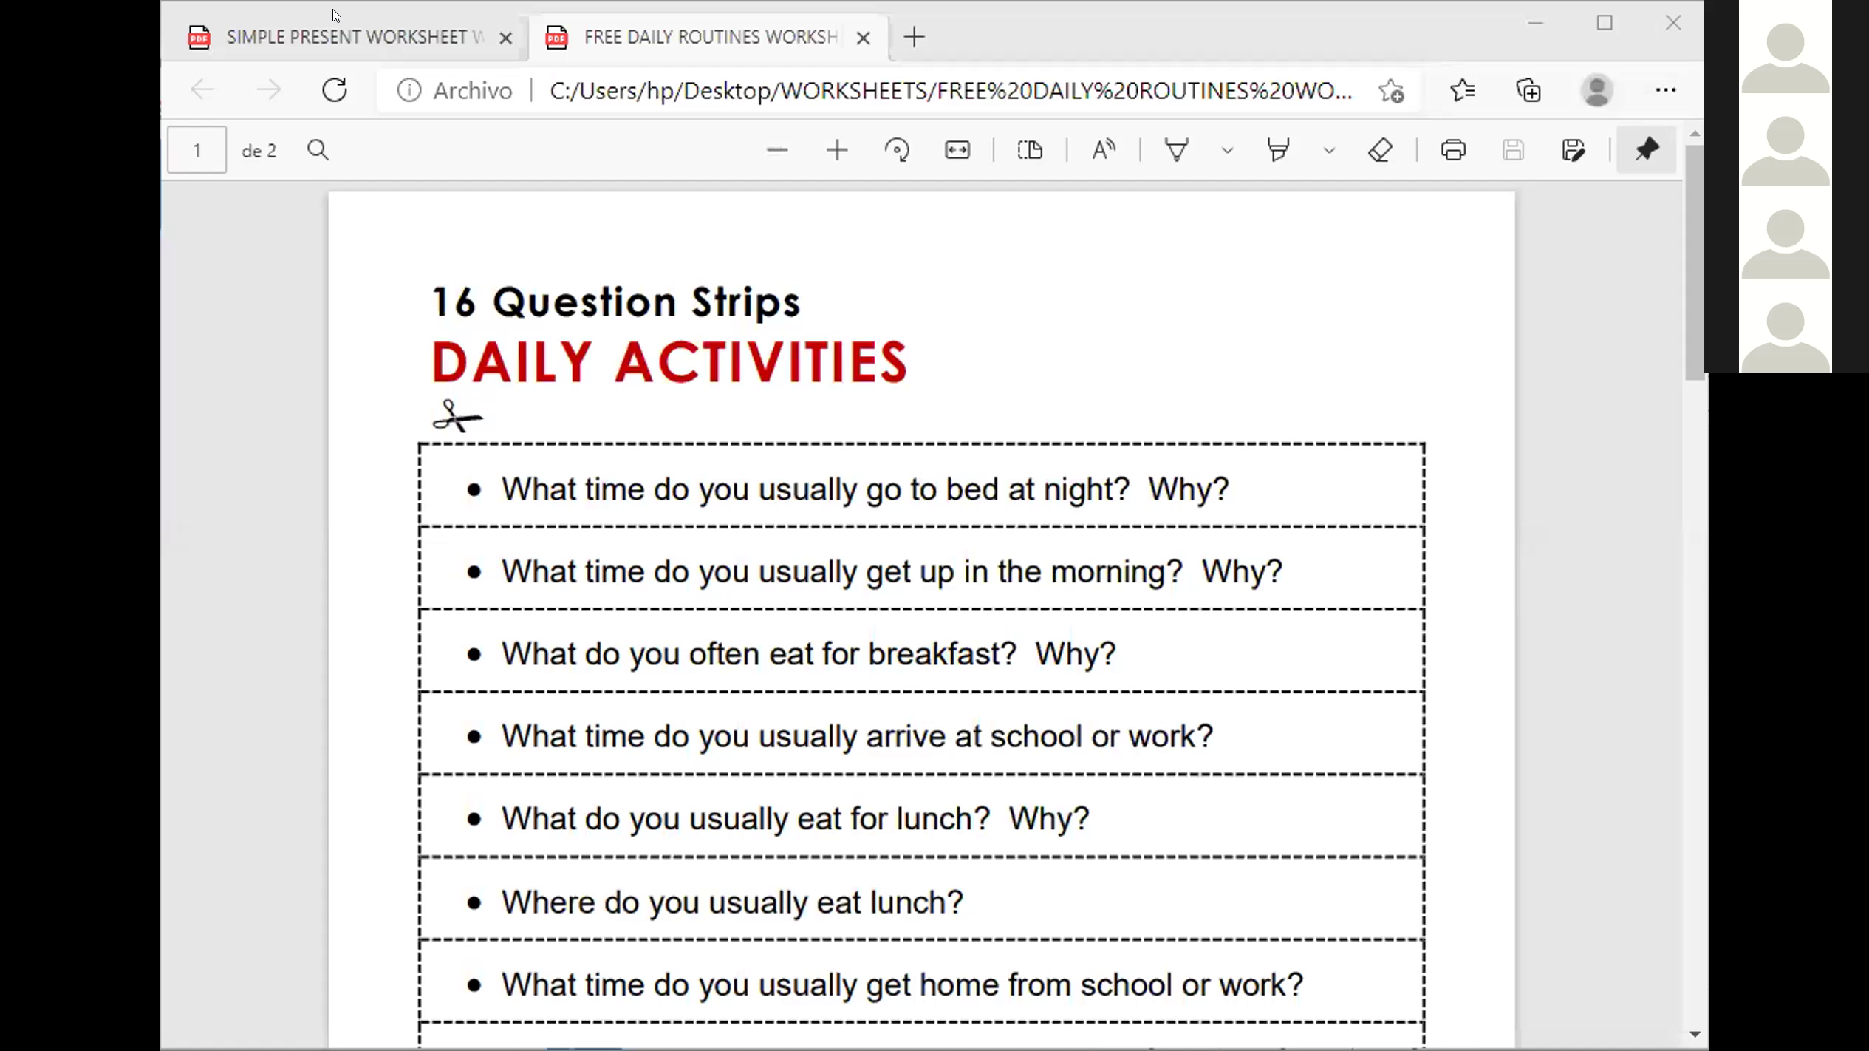
Show the SIMPLE PRESENT WORKSHEET WEEKLY ROUTINE PDF in a maximized window at Mr. Brown's sentence-writing exercise
left_click(334, 17)
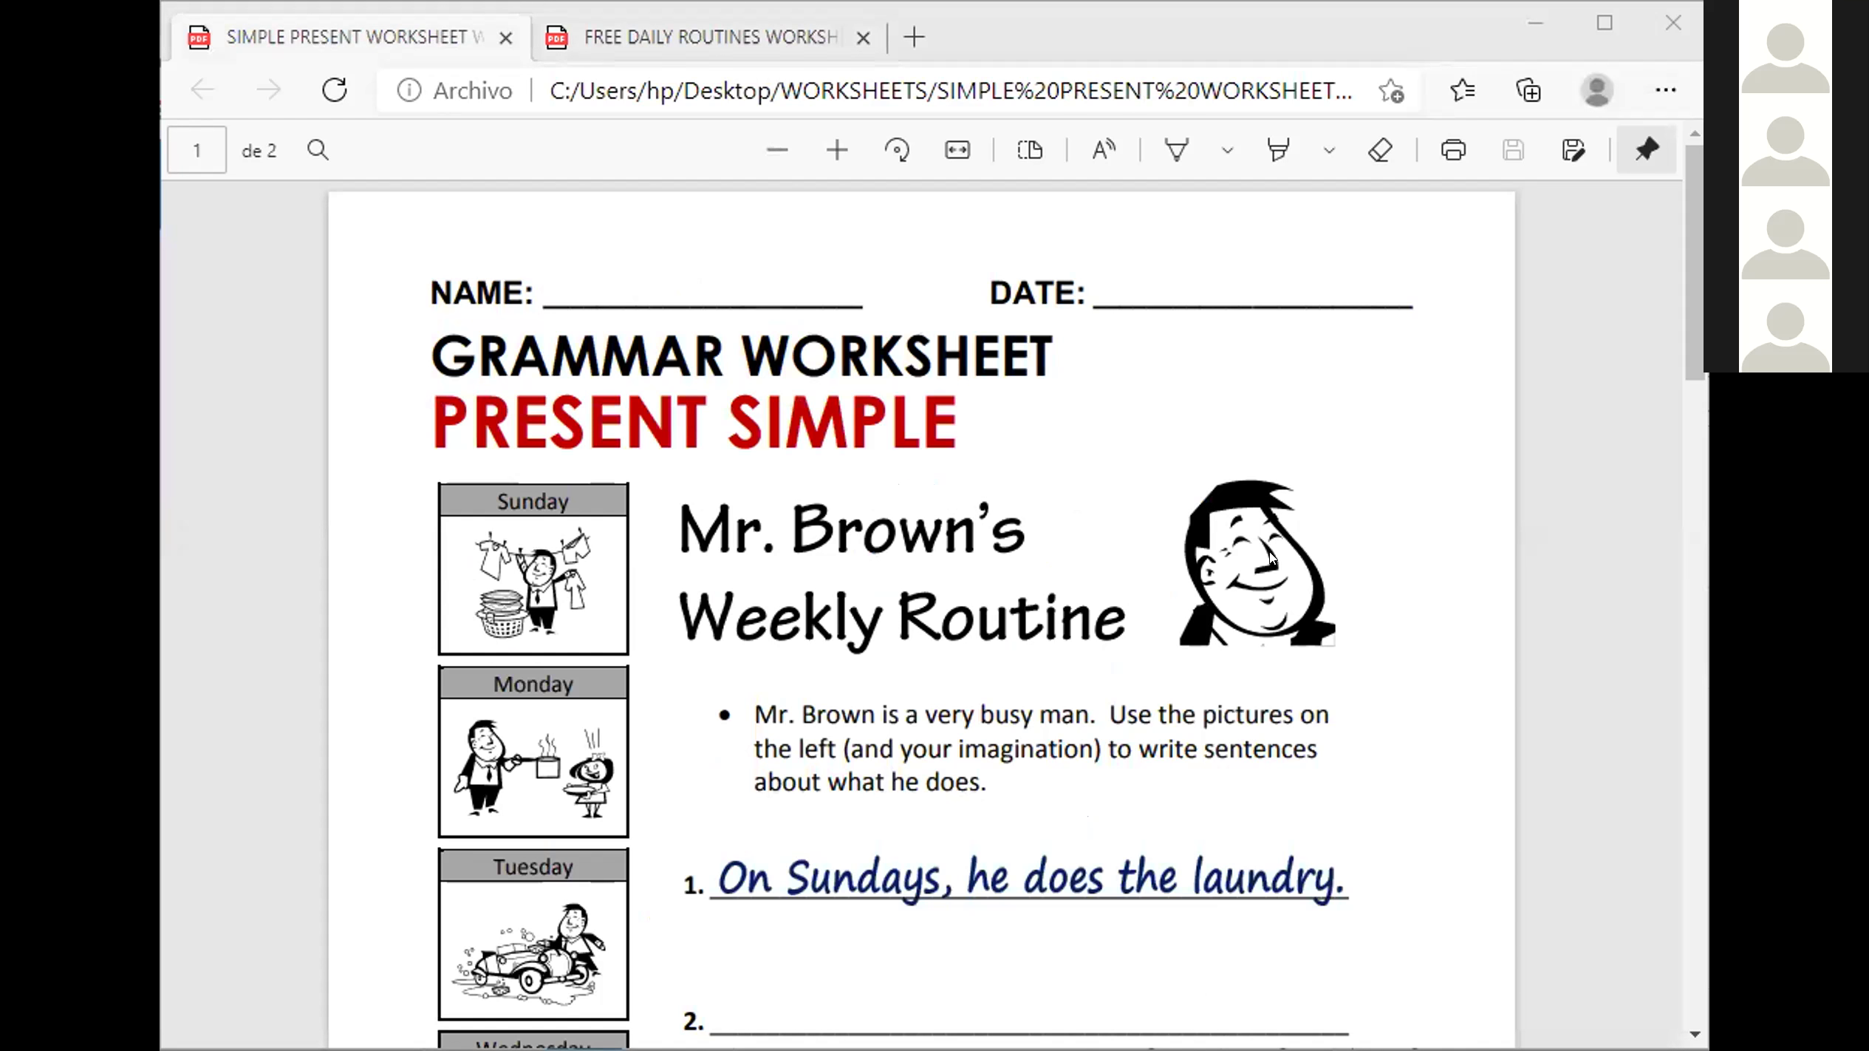
left_click(1604, 23)
scroll(923, 591, "down", 2)
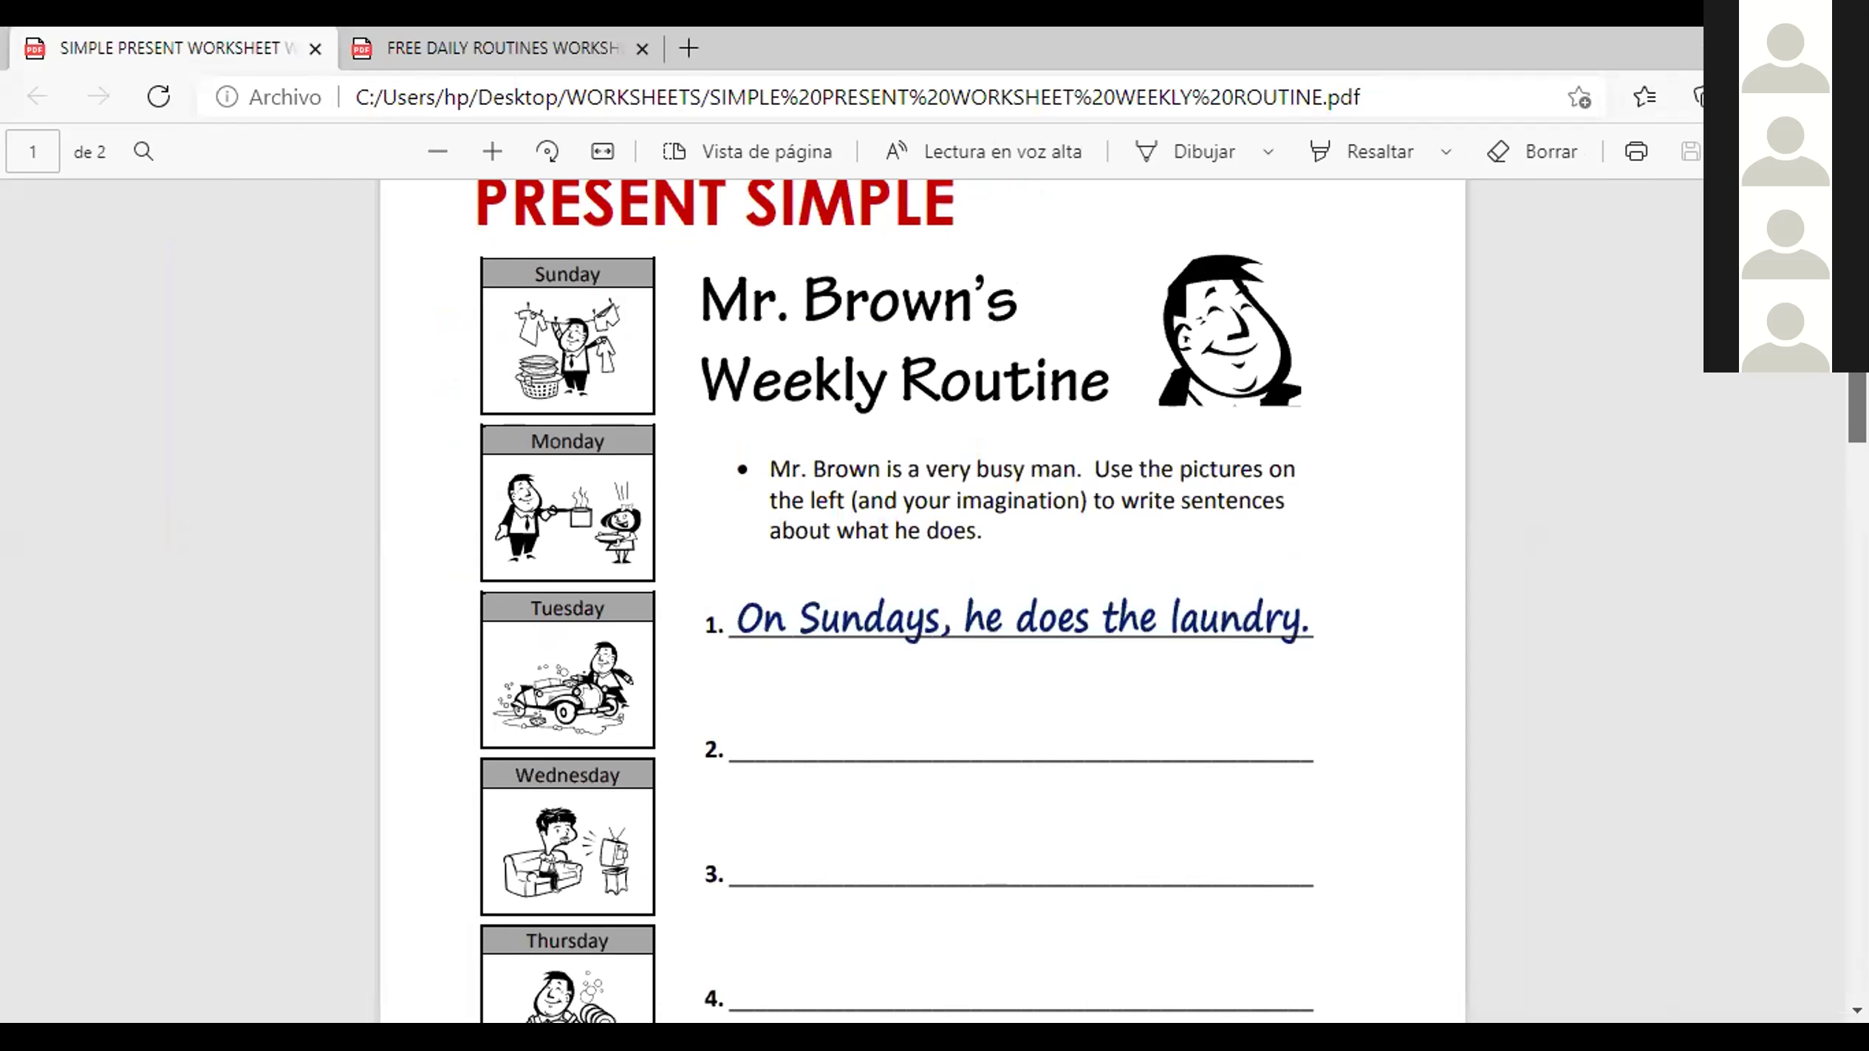